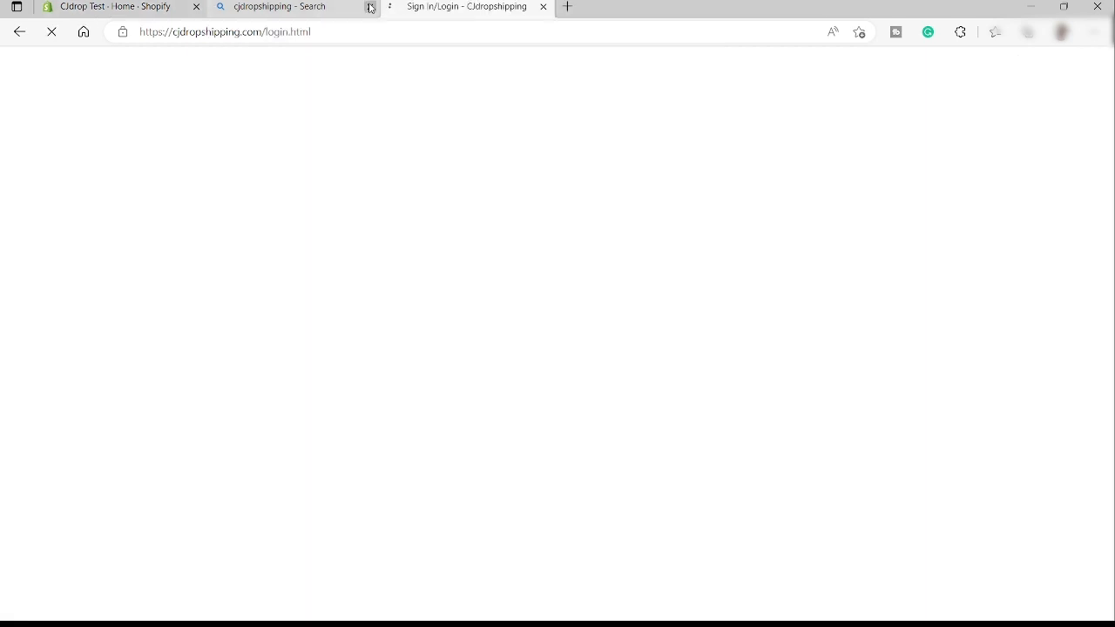
# Step: Close the cjdropshipping search tab and look through the product categories and trending products on the CJdropshipping home page
pyautogui.click(372, 7)
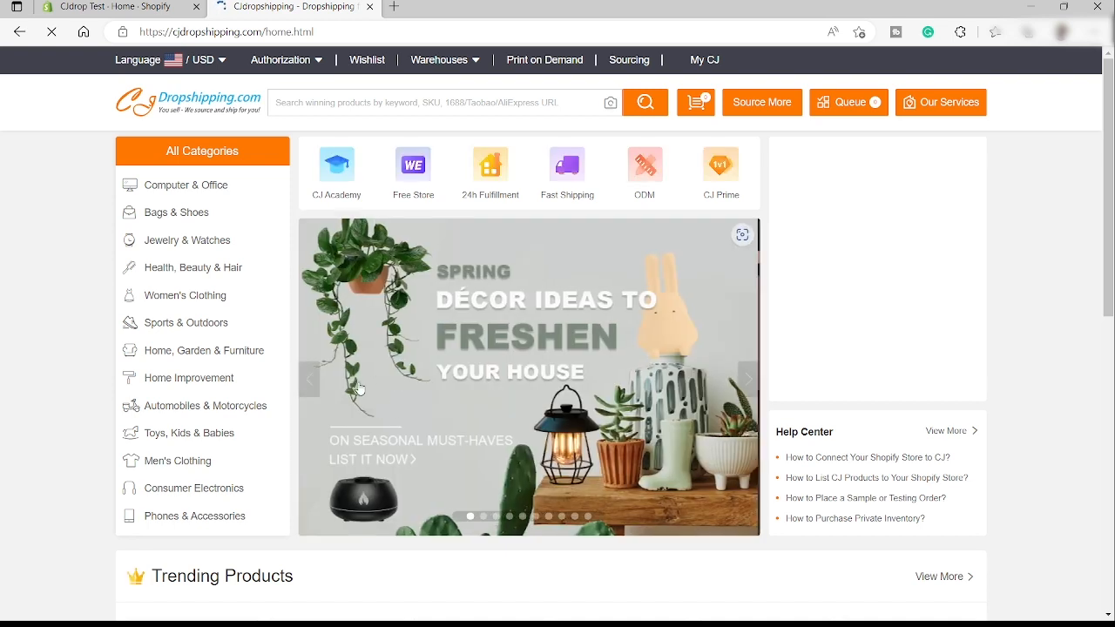
pyautogui.moveTo(257, 298)
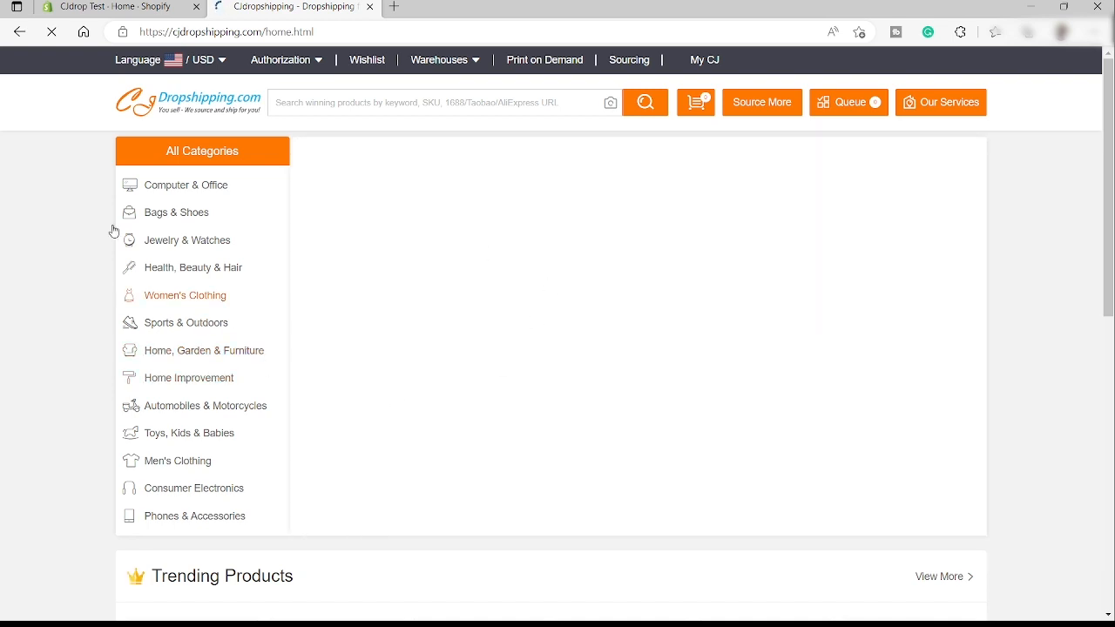
pyautogui.moveTo(209, 460)
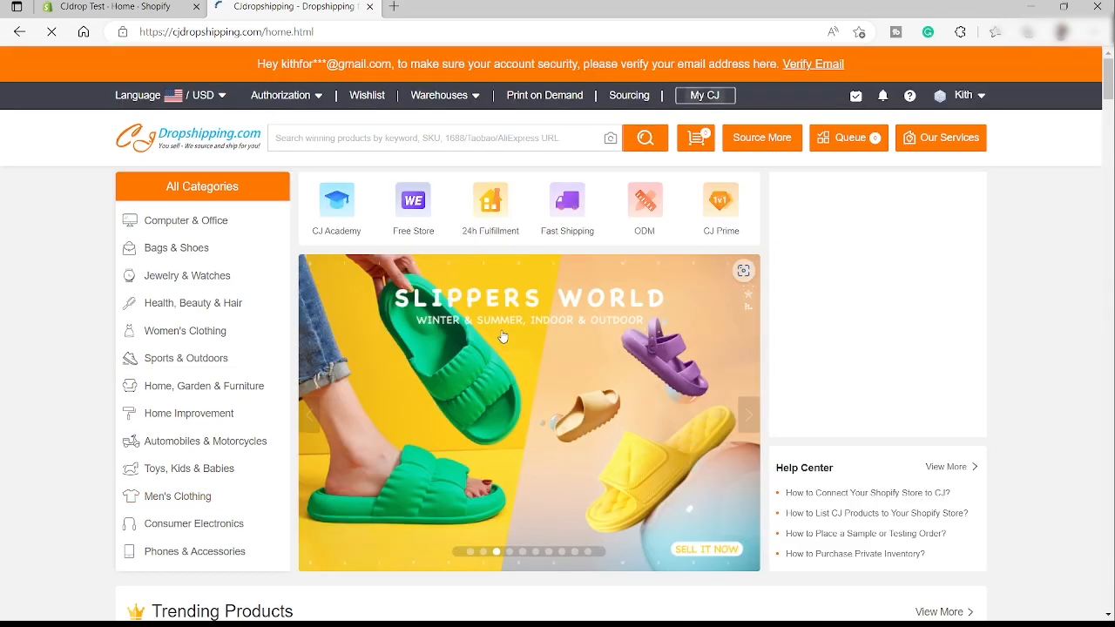
pyautogui.scroll(-1, 511, 327)
pyautogui.scroll(-6, 510, 326)
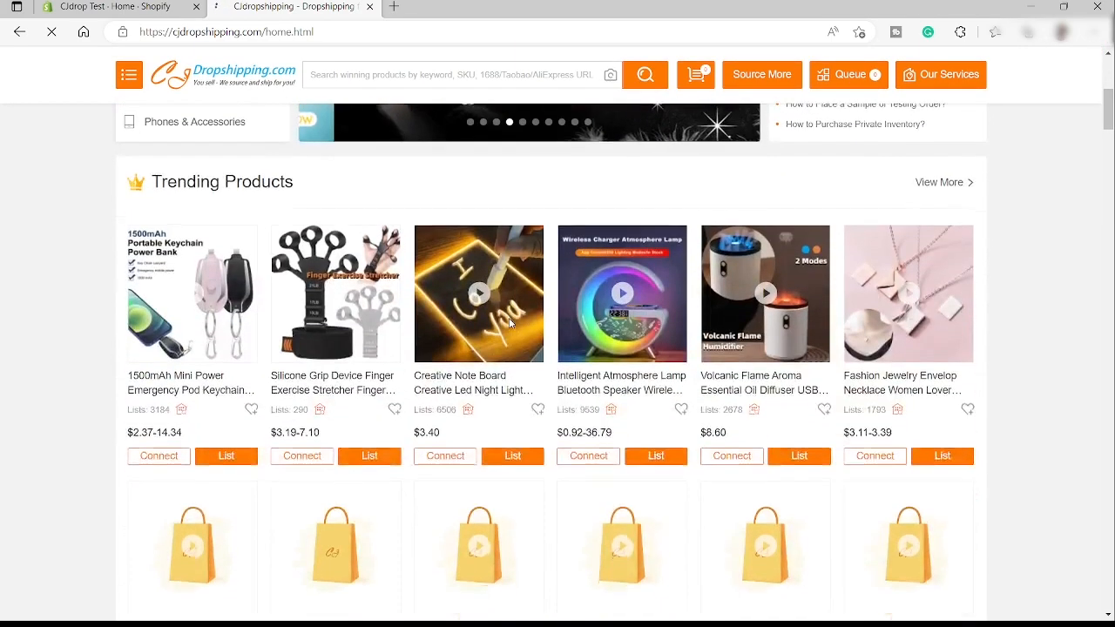
pyautogui.scroll(2, 509, 323)
pyautogui.scroll(-4, 510, 323)
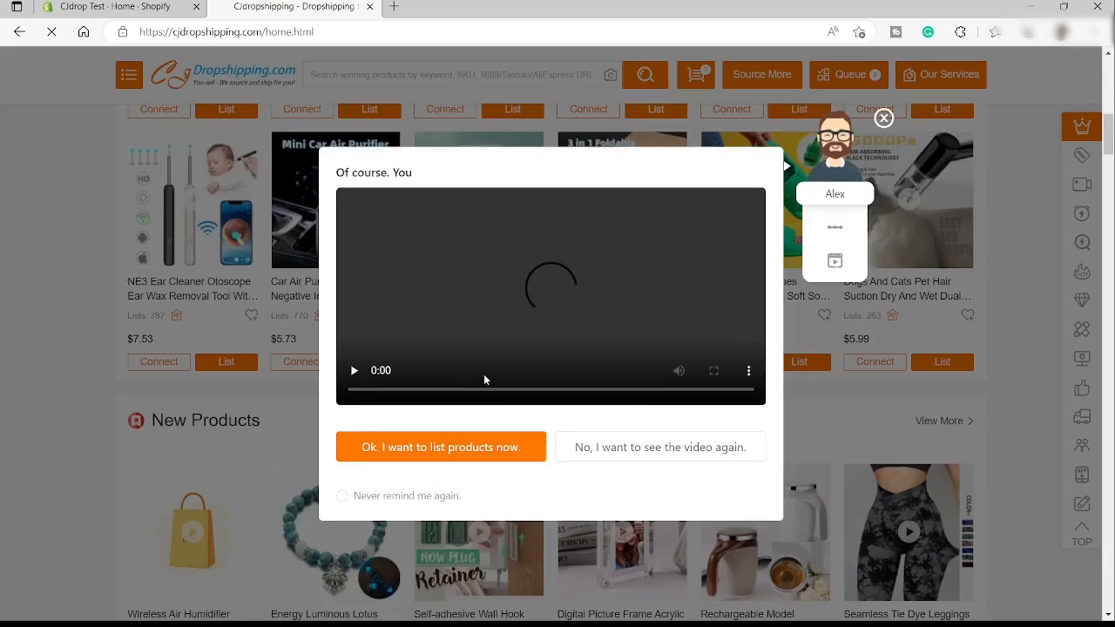
pyautogui.scroll(2, 485, 377)
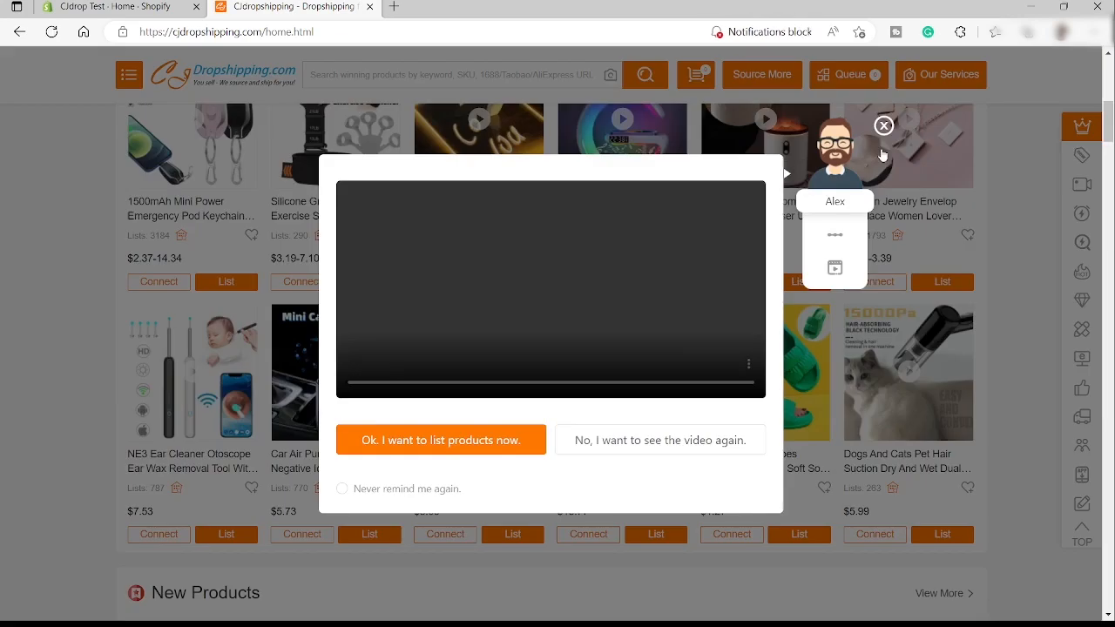
# Step: Switch to the Shopify admin and open the Shopify App Store from the recommended apps
pyautogui.click(118, 7)
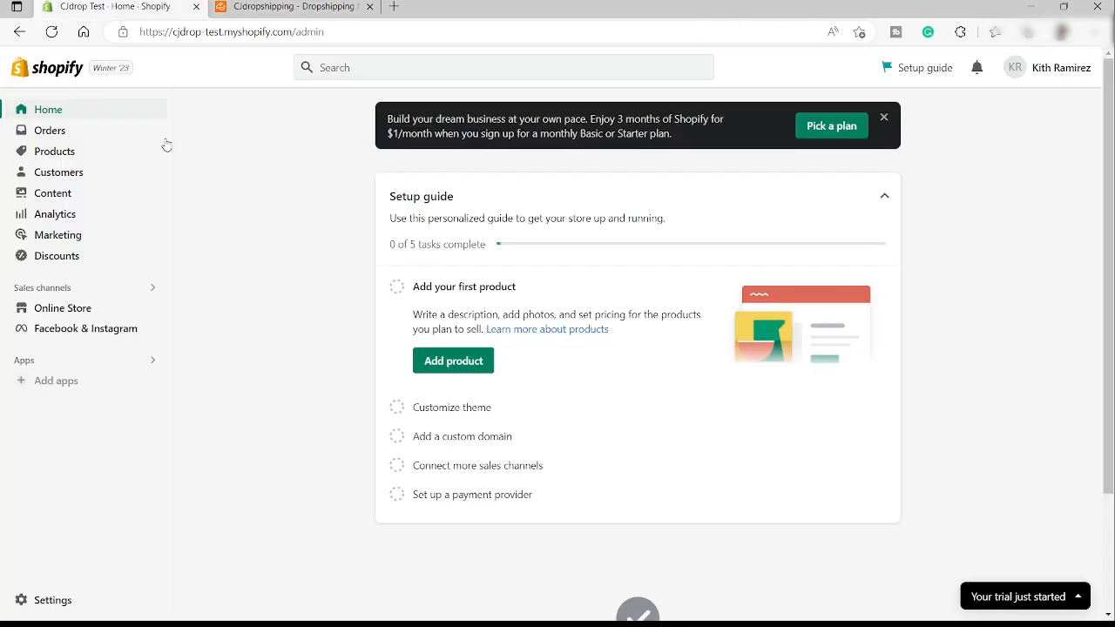
pyautogui.click(50, 383)
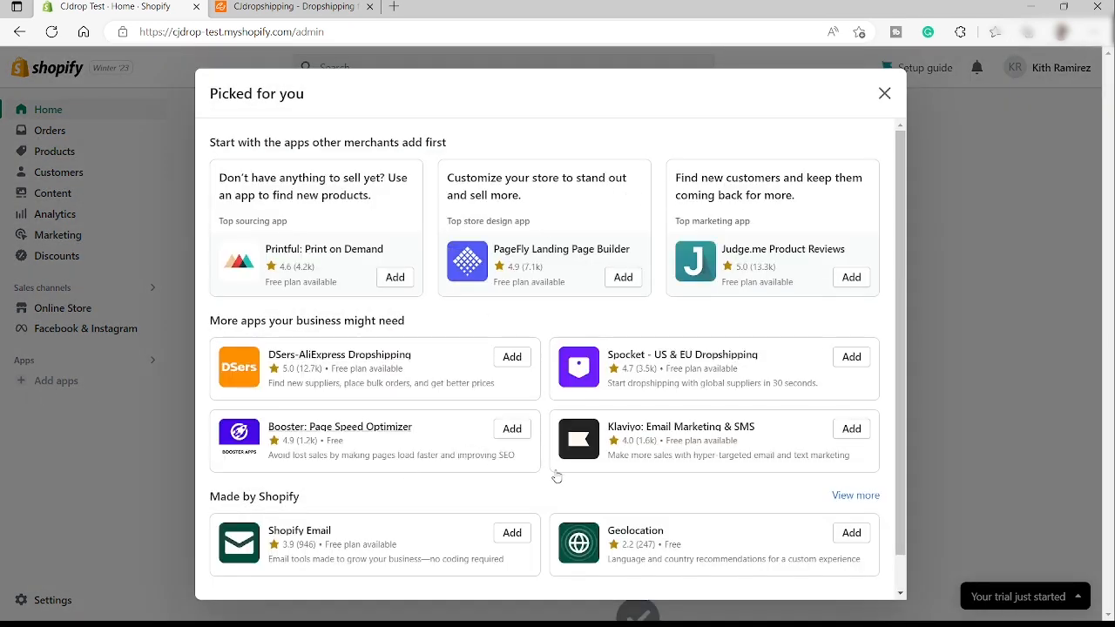
pyautogui.scroll(-1, 528, 332)
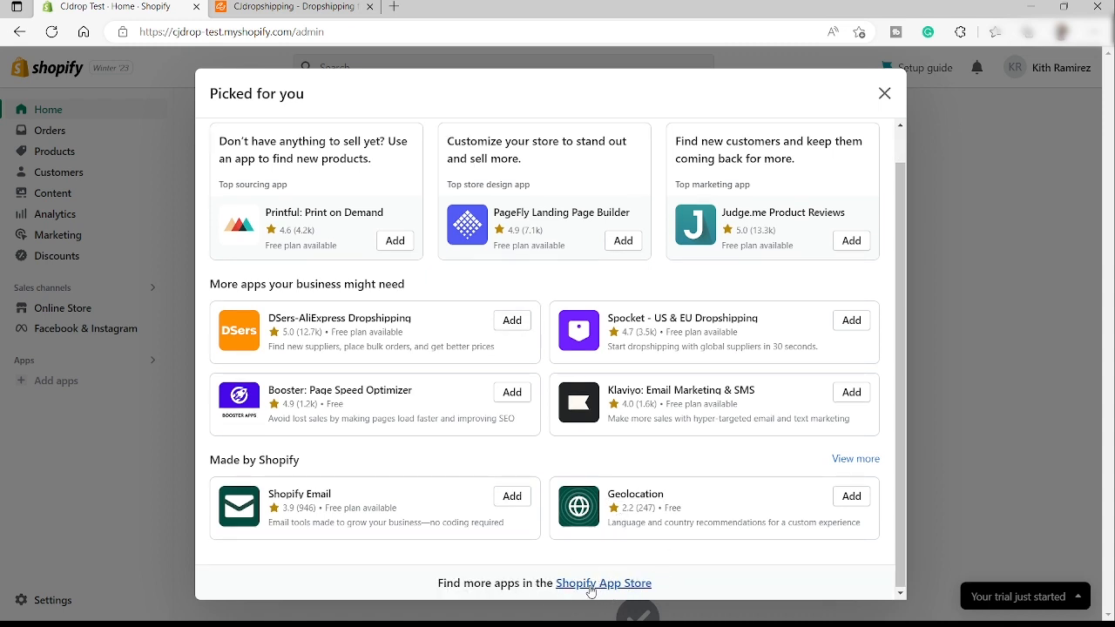
pyautogui.click(592, 584)
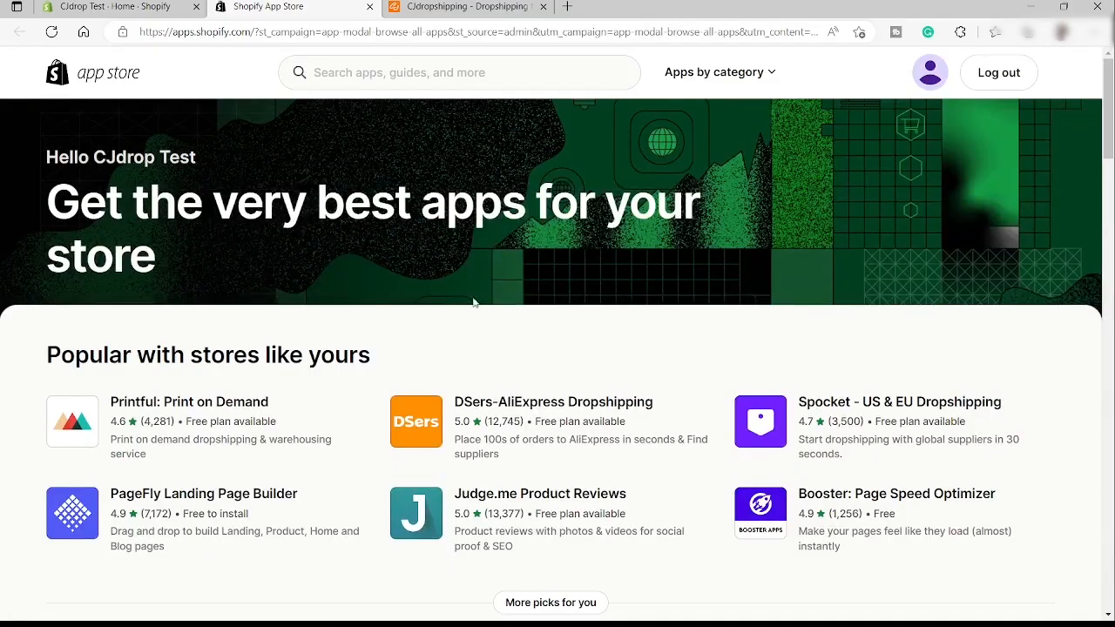
# Step: Find the CJdropshipping app in the Shopify App Store and install it on the CJdrop Test store
pyautogui.scroll(-20, 493, 270)
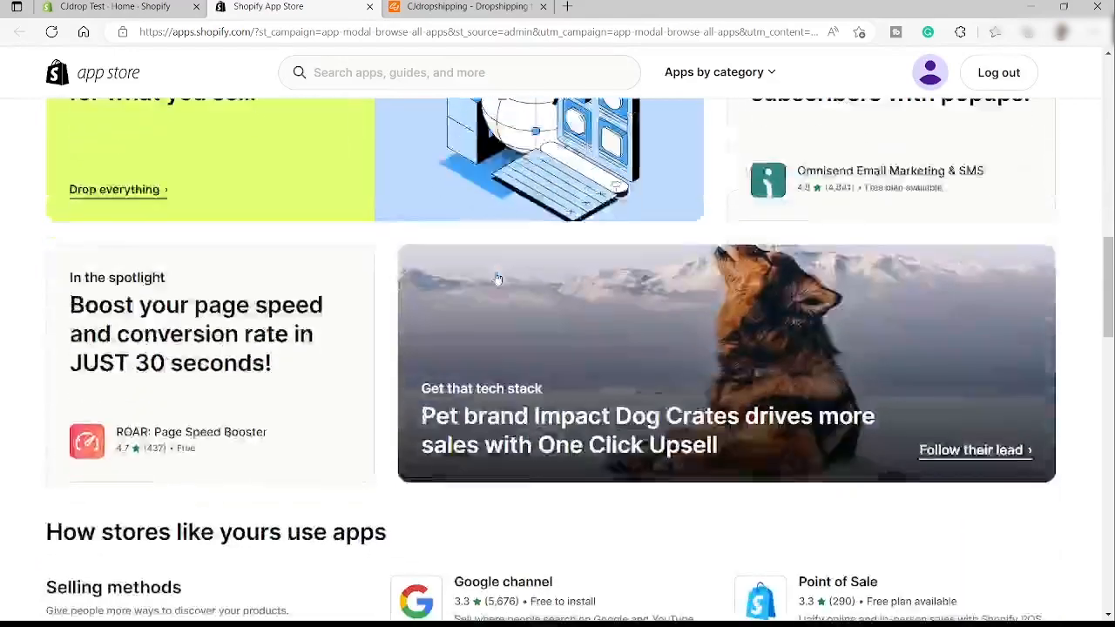
pyautogui.scroll(-3, 496, 277)
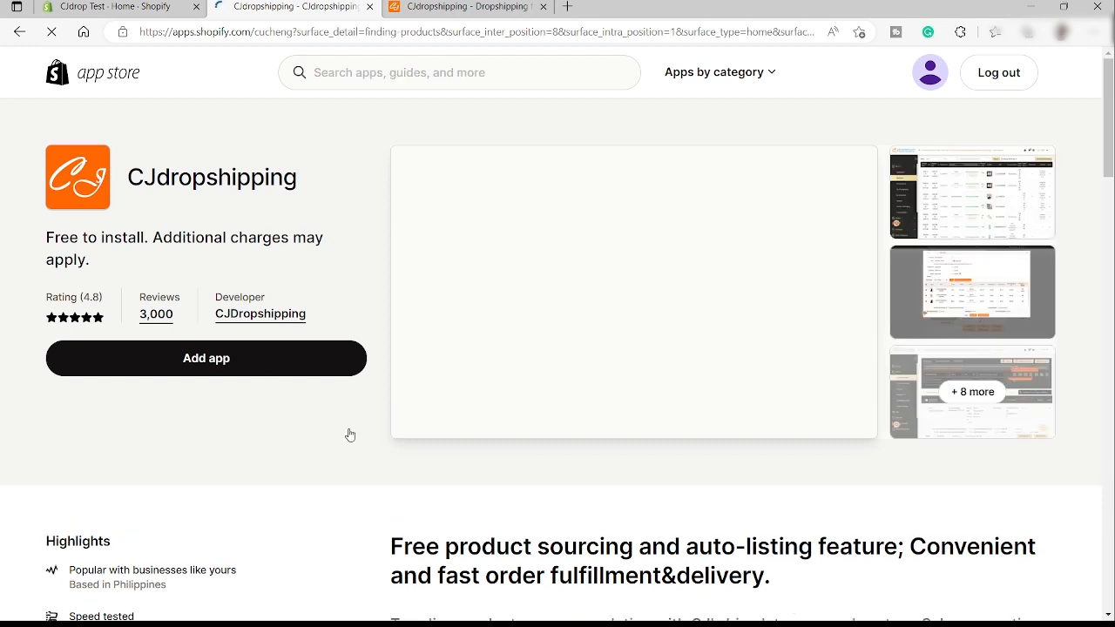
pyautogui.click(231, 373)
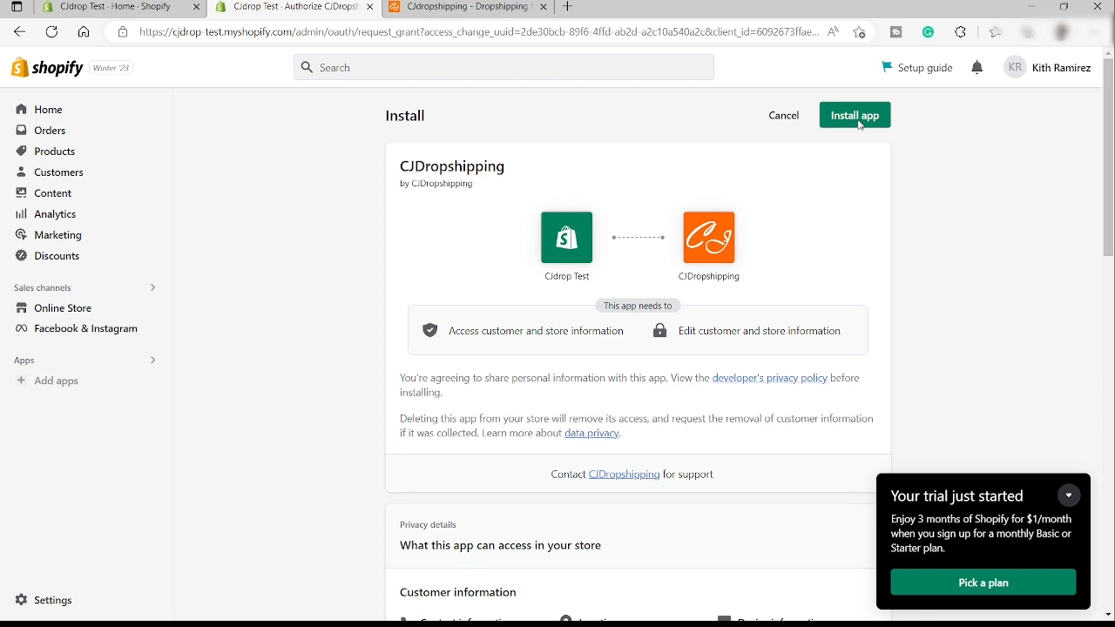
pyautogui.click(858, 121)
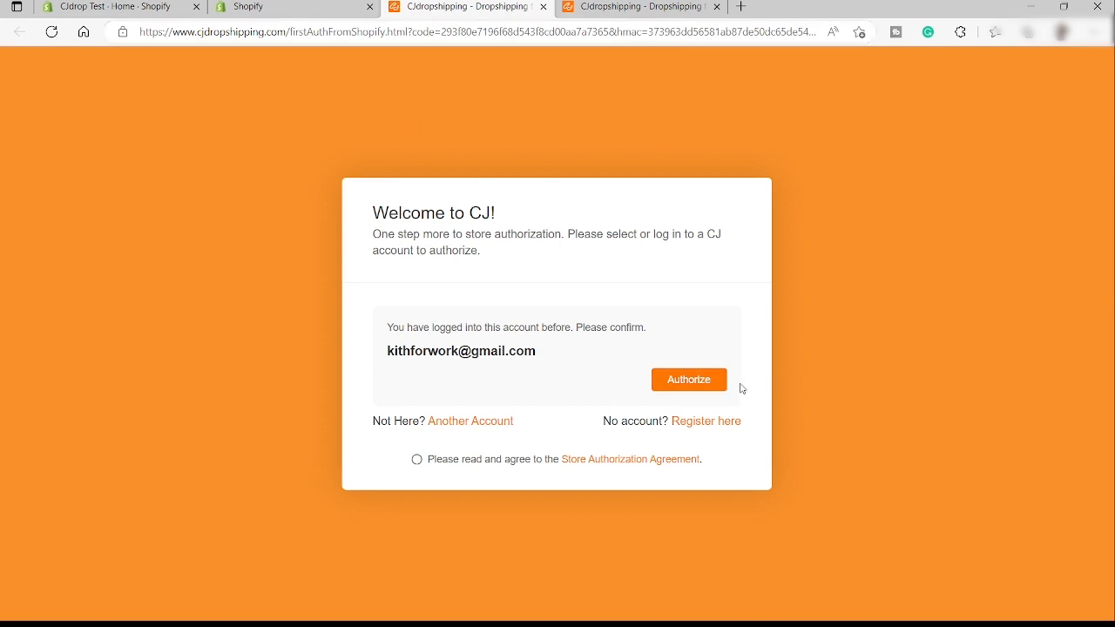
# Step: Authorize the store with the previously logged-in CJ account and accept the Store Authorization Agreement
pyautogui.click(699, 382)
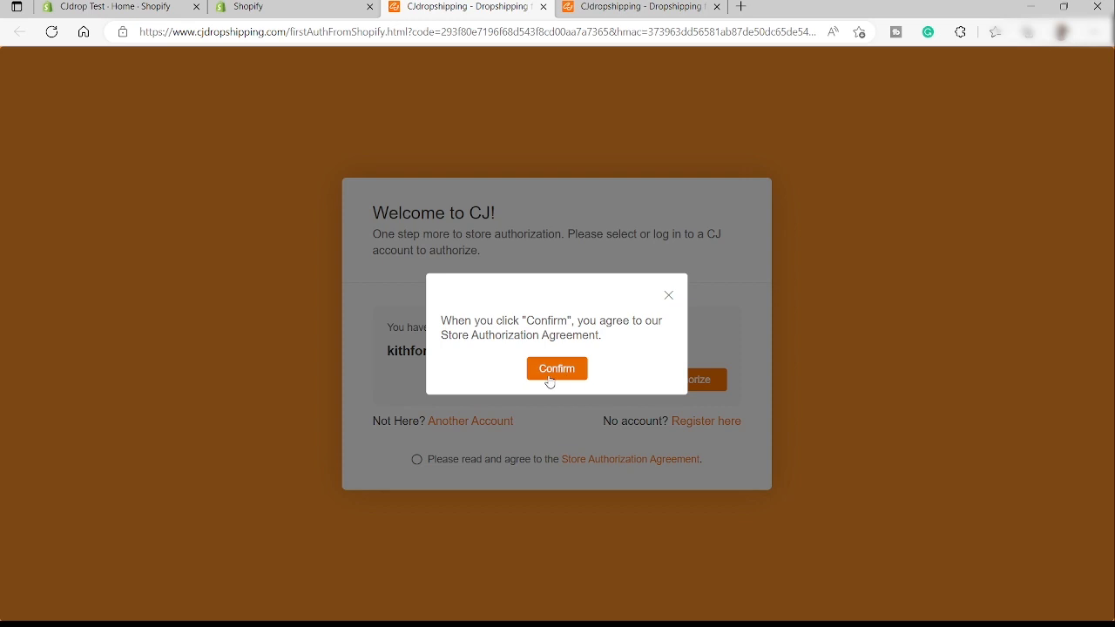
pyautogui.click(552, 370)
pyautogui.click(688, 379)
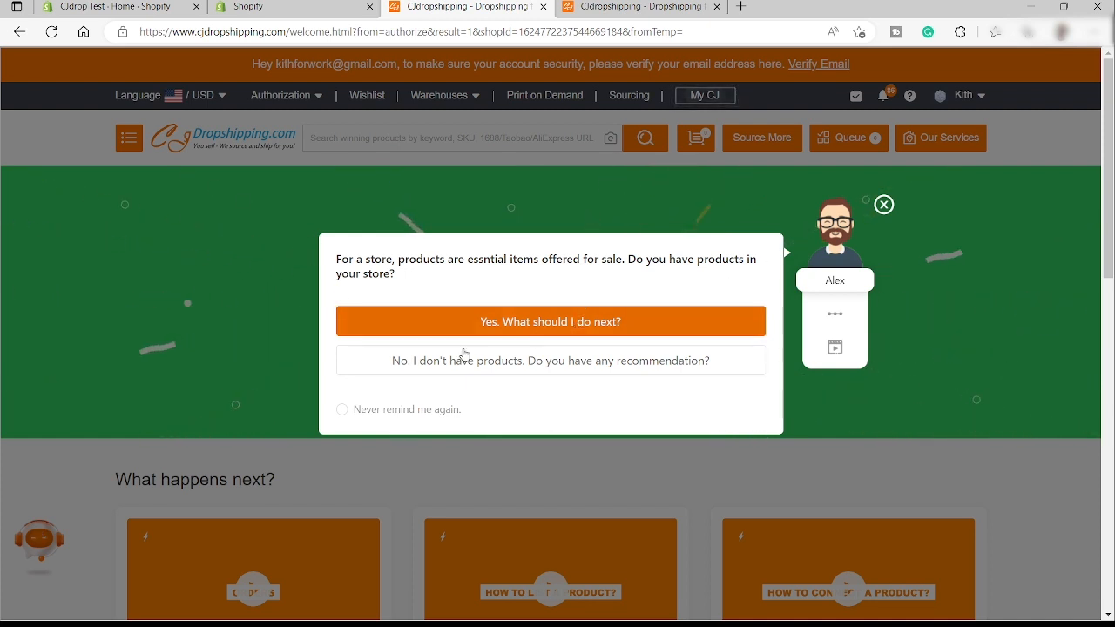
# Step: Tell the assistant that the store has no products and dismiss its tutorial video
pyautogui.click(478, 374)
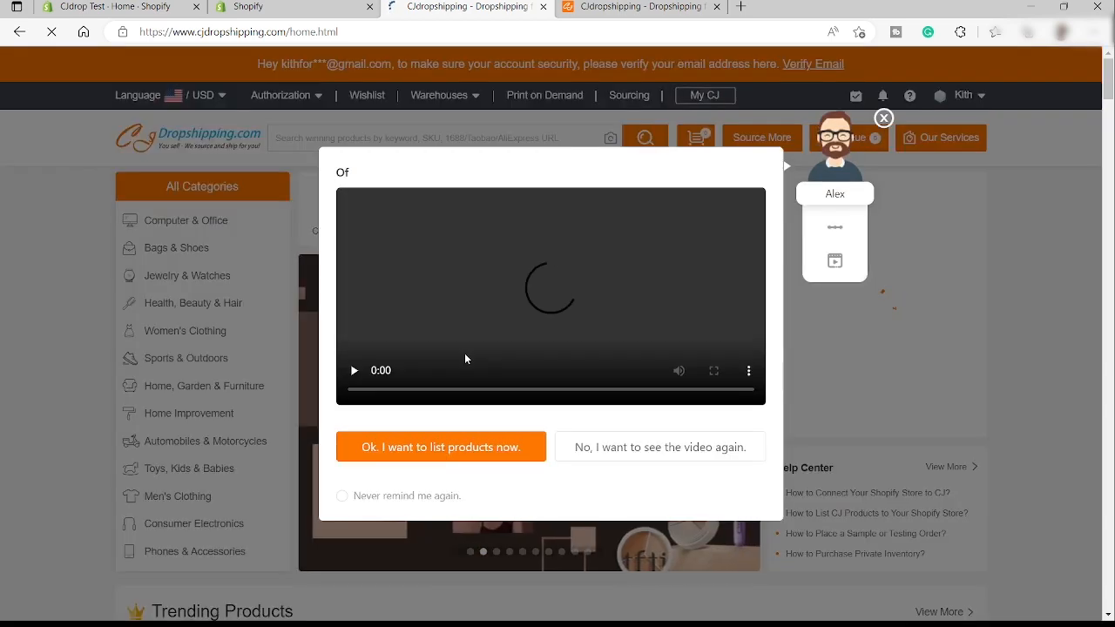
pyautogui.click(432, 454)
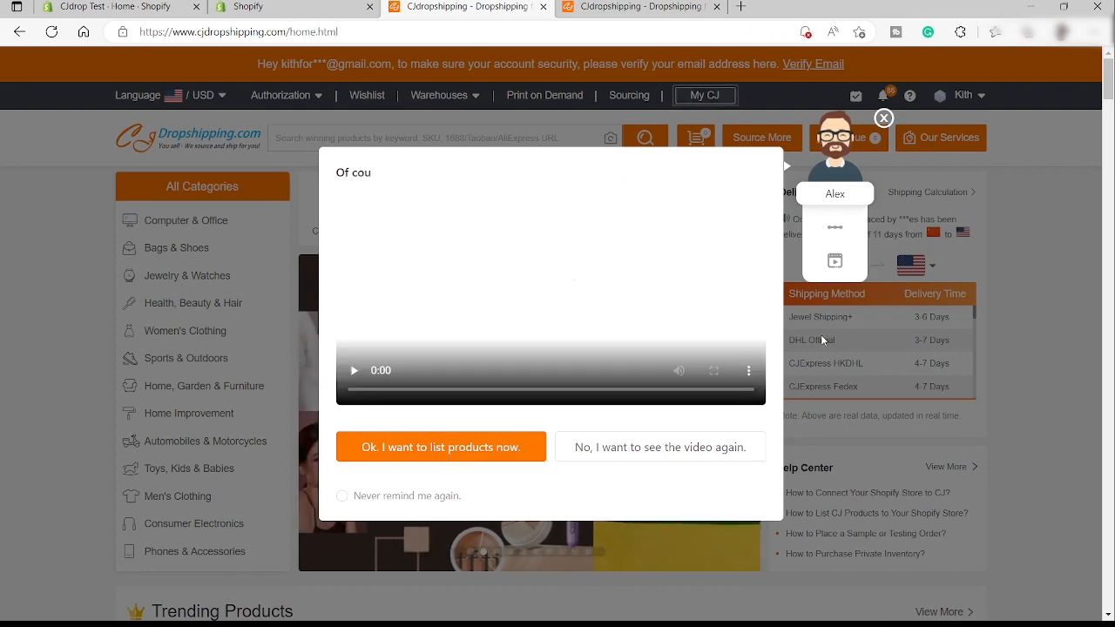
pyautogui.click(883, 118)
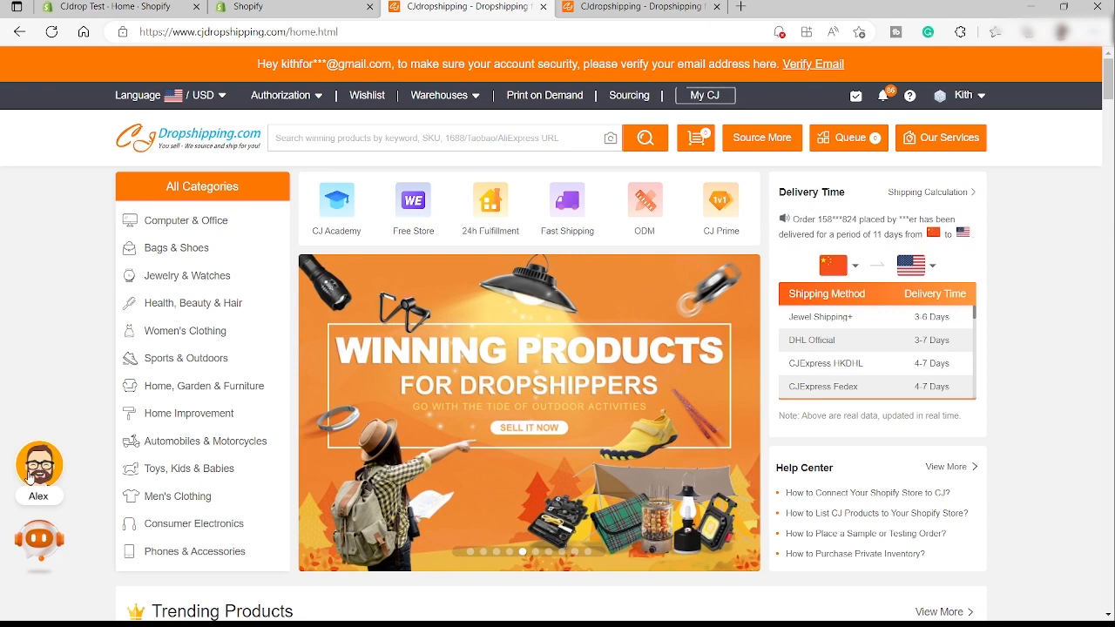
# Step: Browse the product categories and open Lady Dresses under Women's Clothing
pyautogui.moveTo(189, 469)
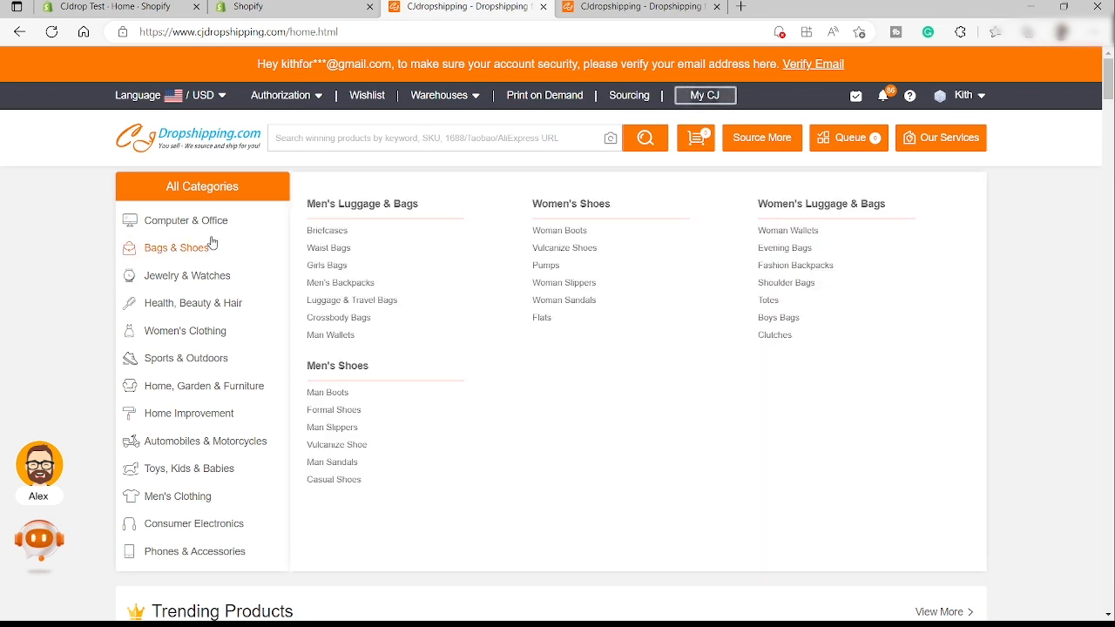
pyautogui.moveTo(186, 251)
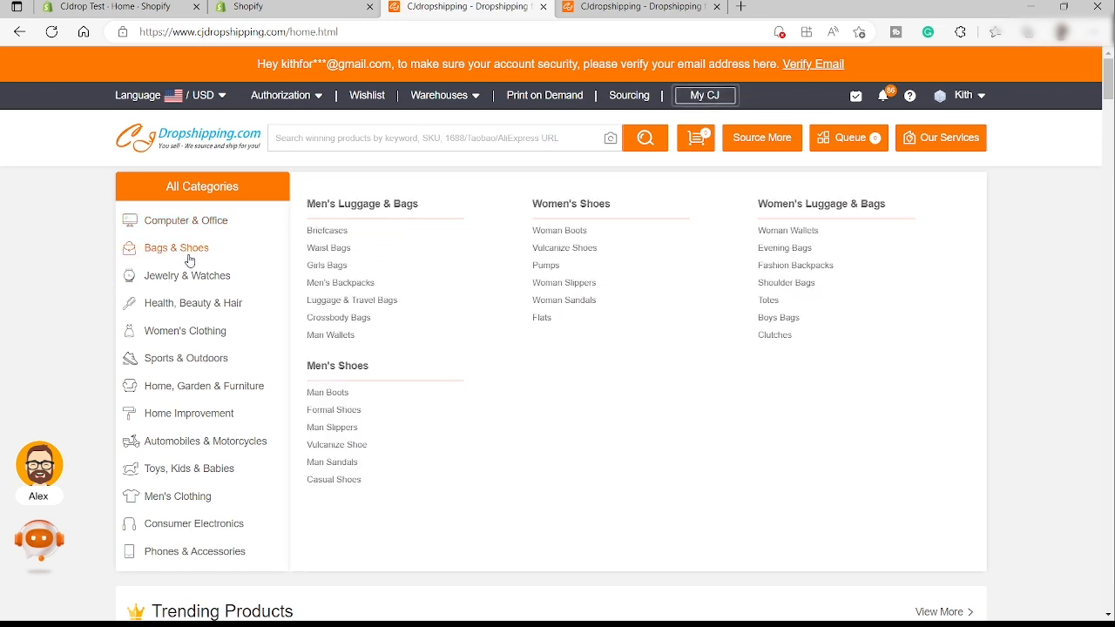
pyautogui.moveTo(171, 344)
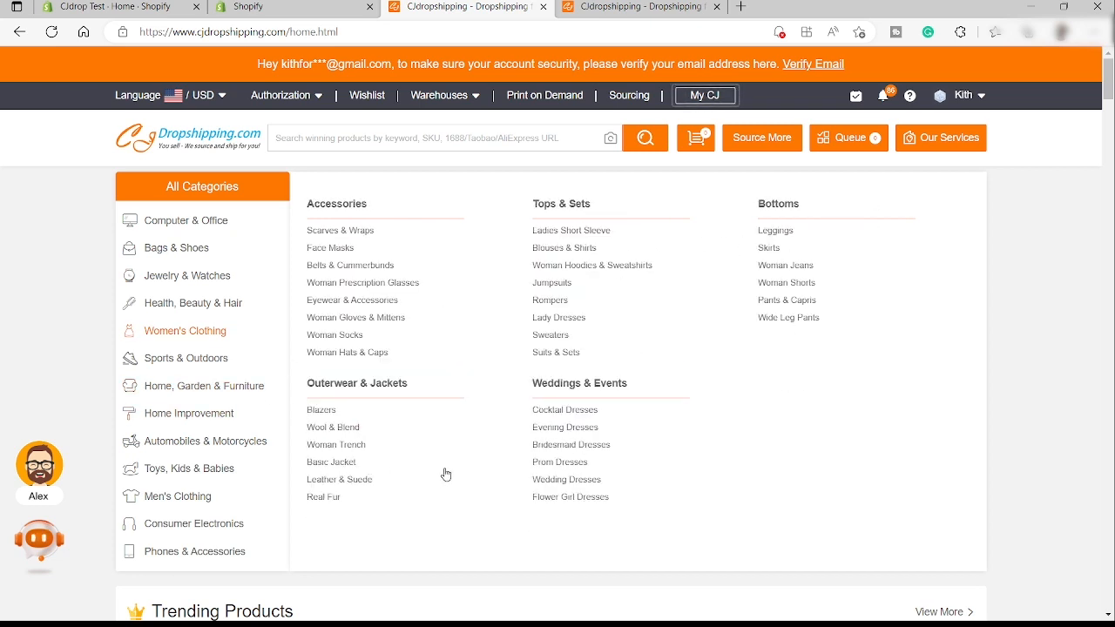
pyautogui.click(552, 320)
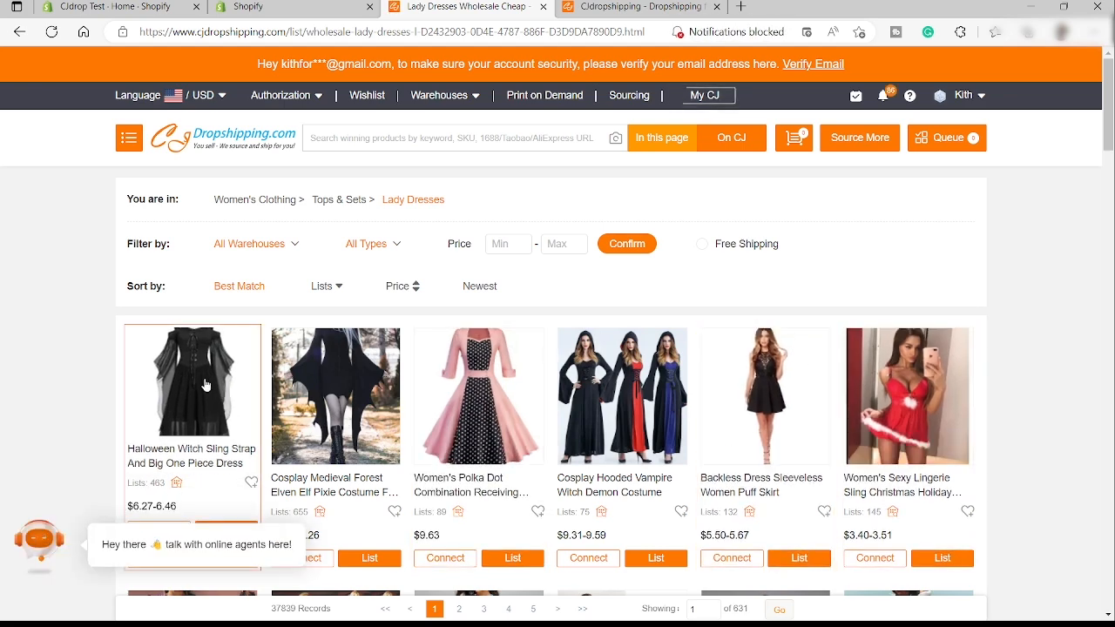
# Step: Start listing the Halloween Witch Sling Strap dress and apply the recommended listing price to its variants
pyautogui.scroll(-1, 229, 403)
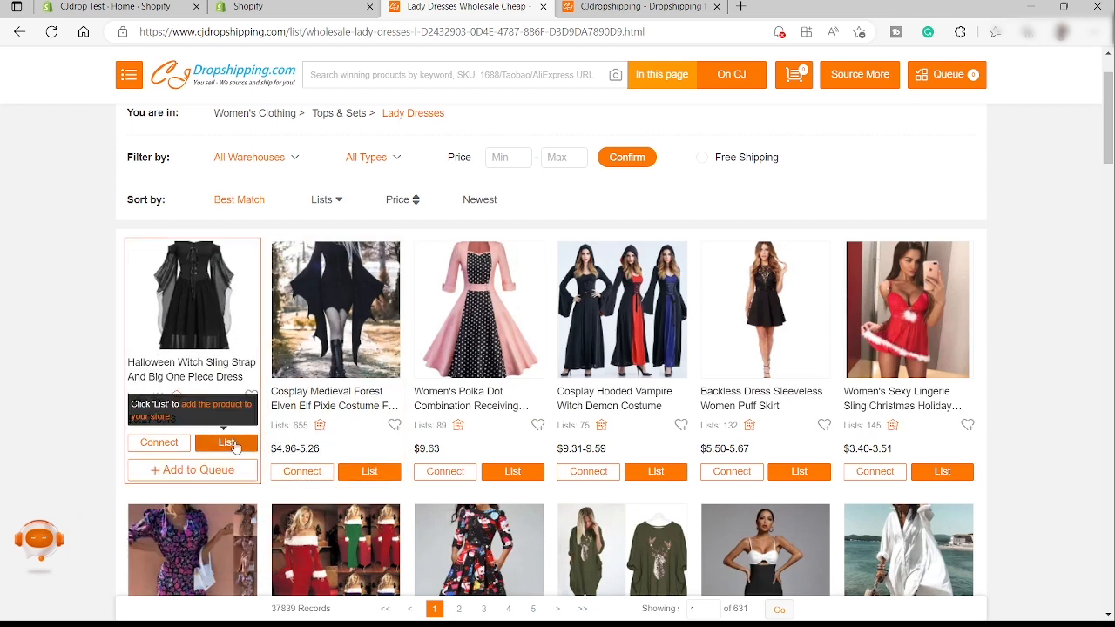
pyautogui.click(226, 442)
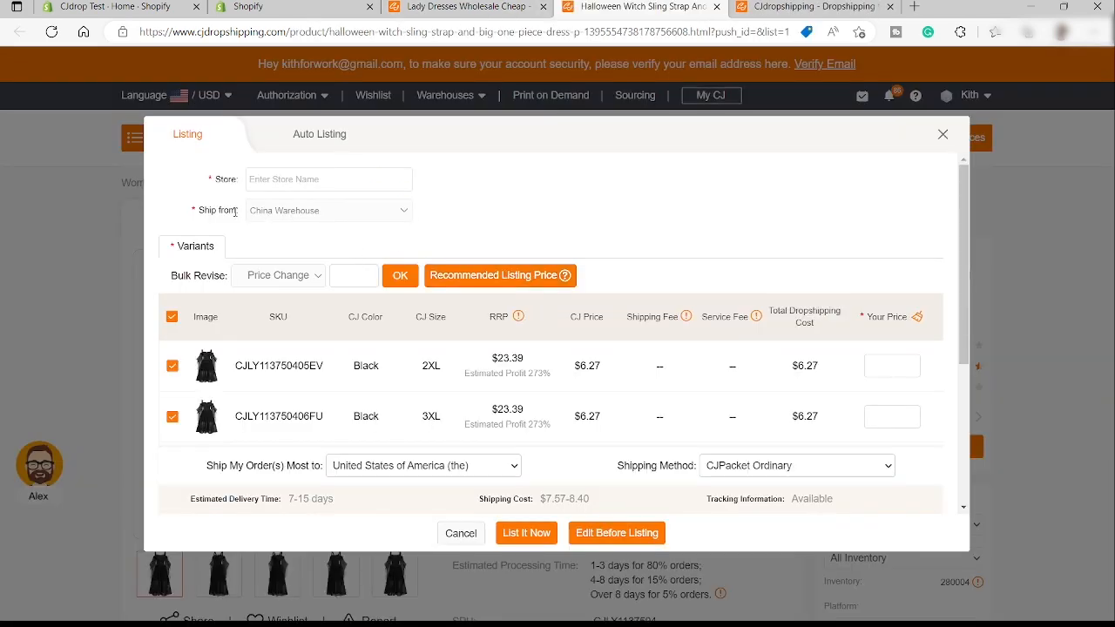
pyautogui.click(488, 277)
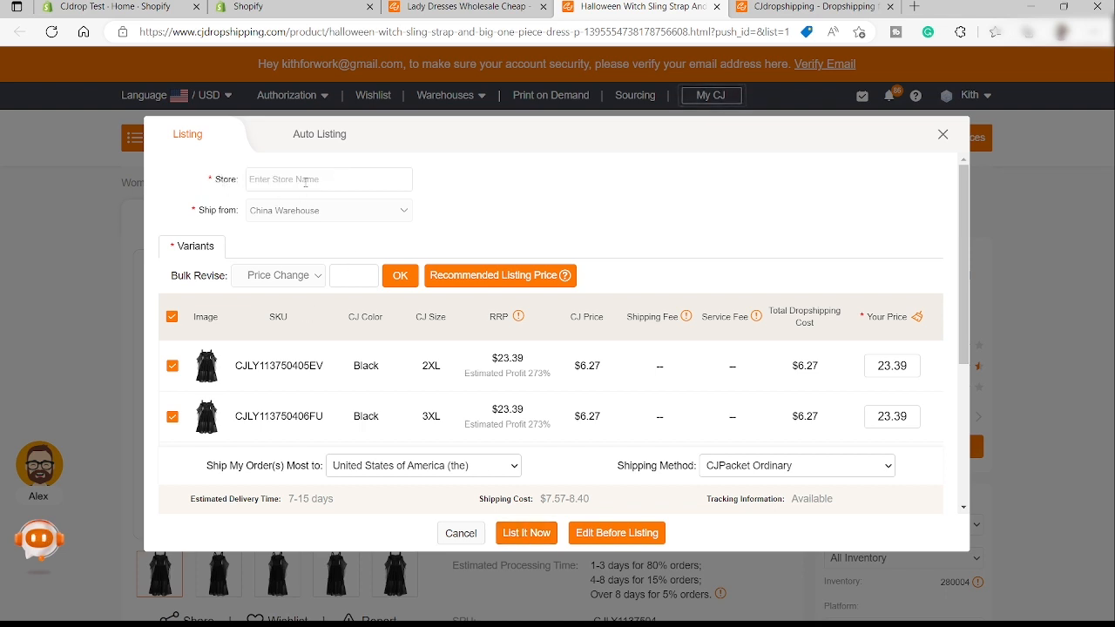
# Step: Select cjdrop-test as the listing's store and add Lady Dresses as a new product type
pyautogui.click(349, 179)
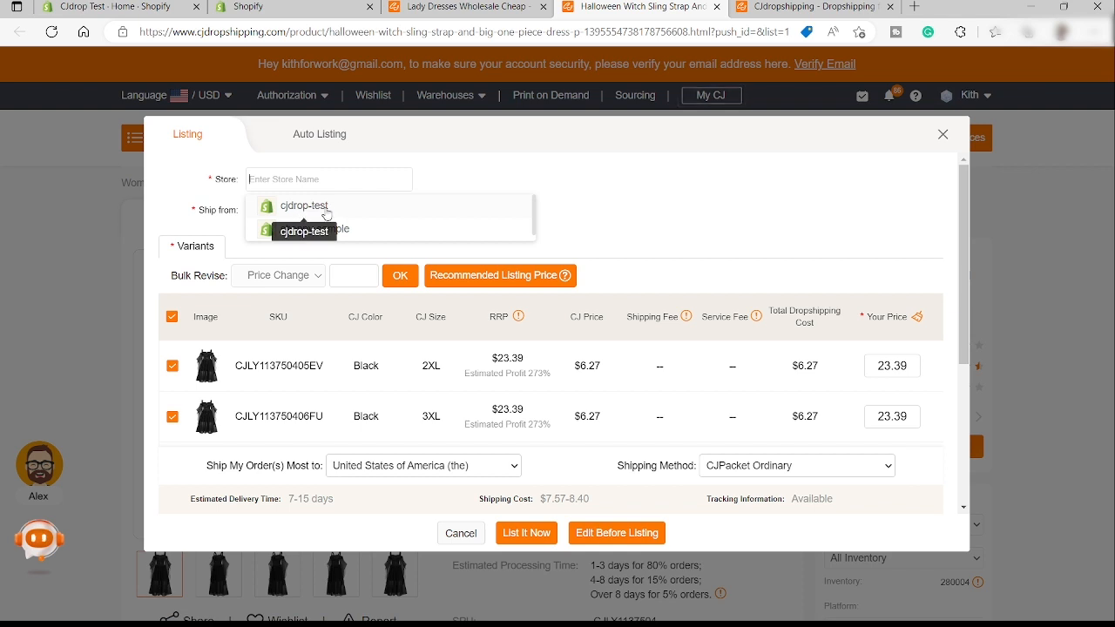
pyautogui.click(331, 209)
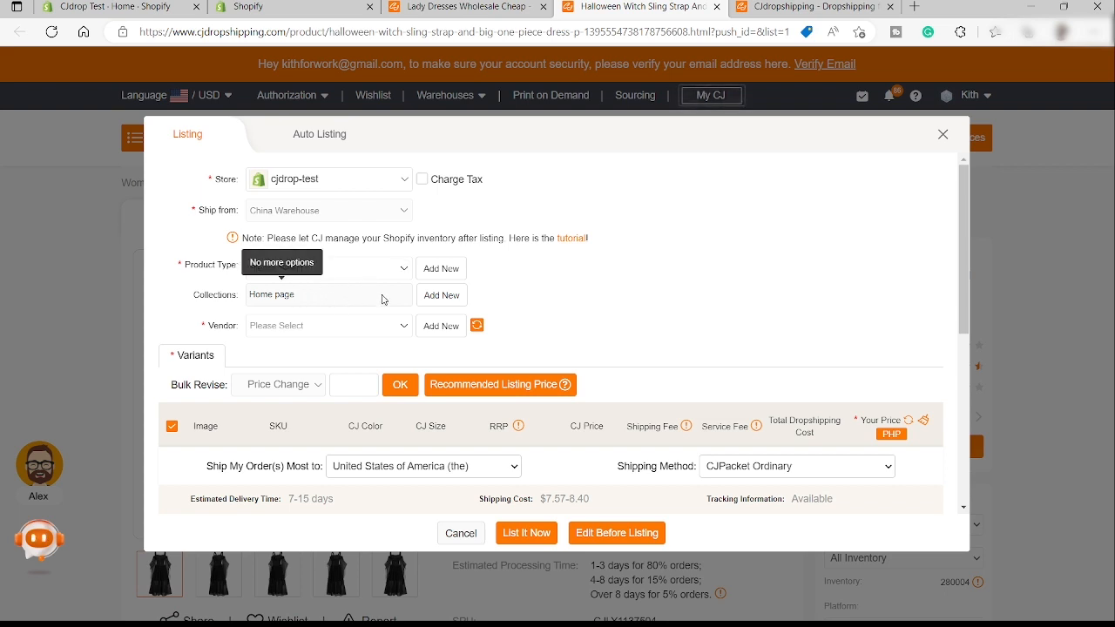
pyautogui.click(441, 270)
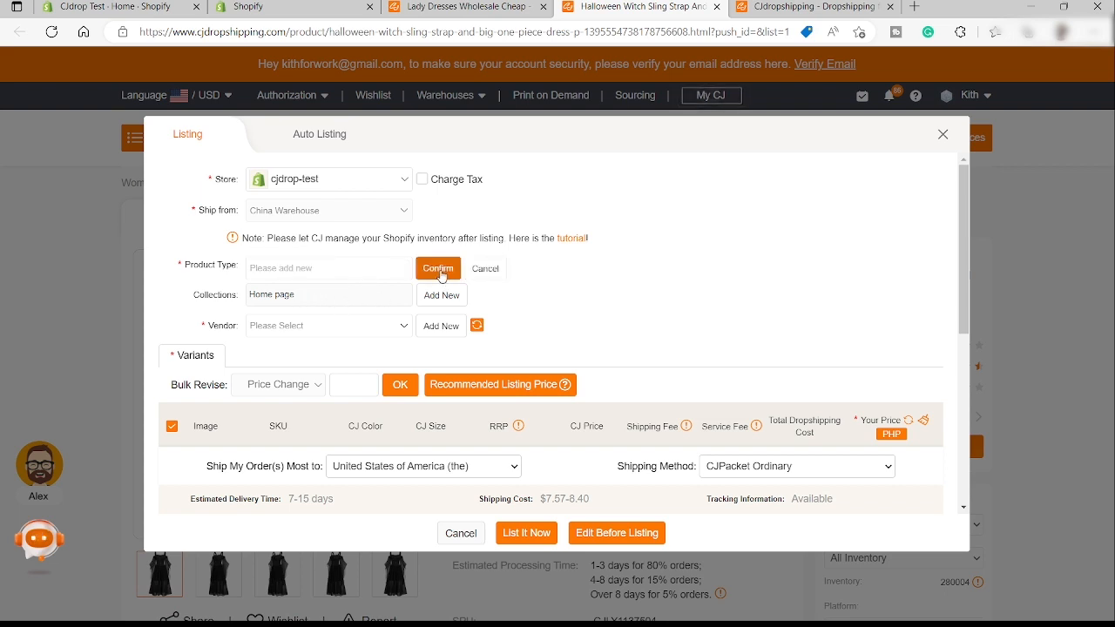
pyautogui.click(355, 269)
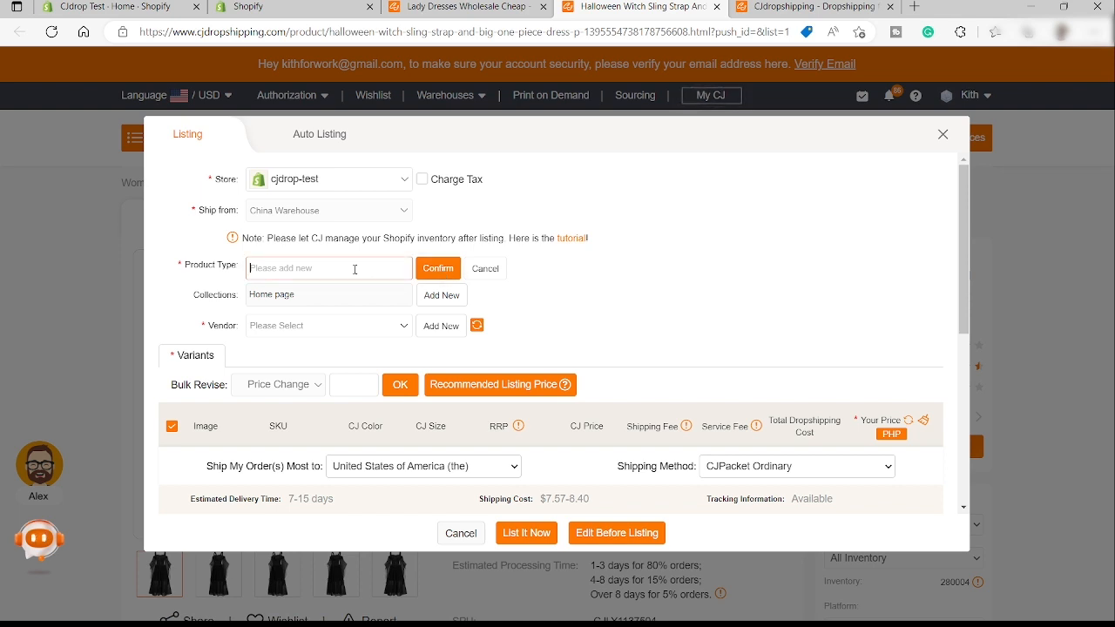
pyautogui.write('Lac')
pyautogui.write('y Dr')
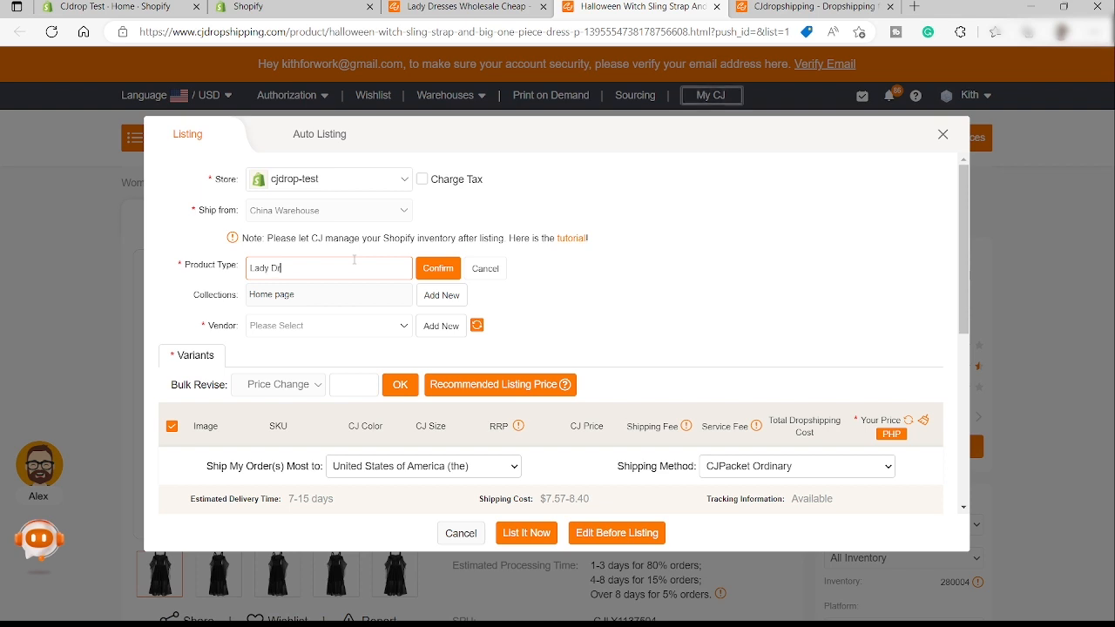
pyautogui.write('esses')
pyautogui.click(436, 271)
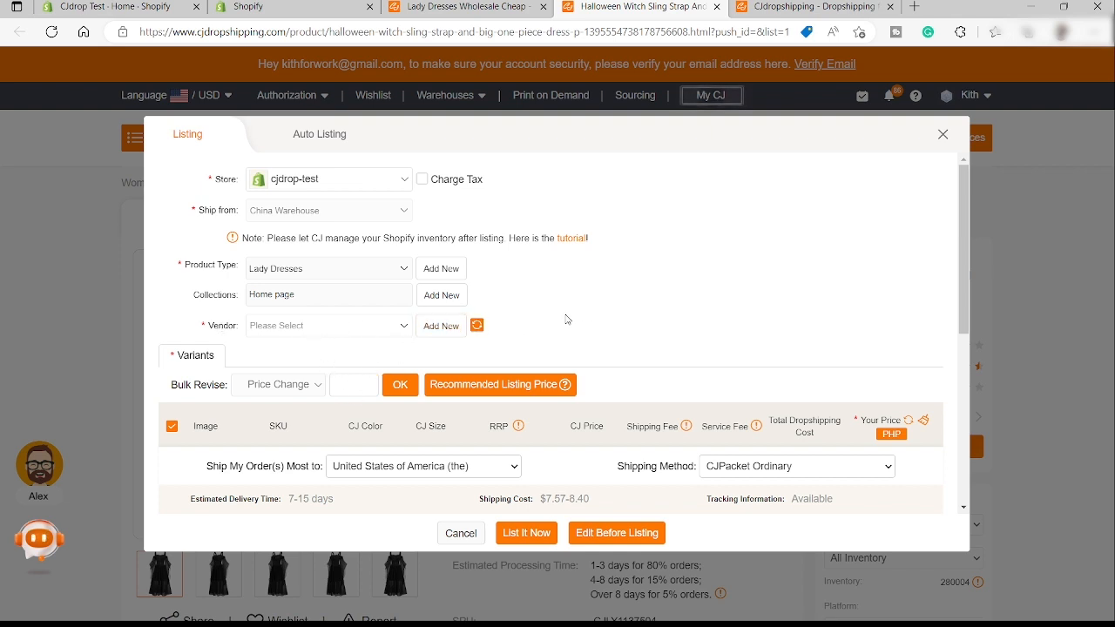
# Step: Review the dress variants with their sizes, recommended prices, fees and total dropshipping costs
pyautogui.scroll(-2, 342, 301)
pyautogui.scroll(-1, 341, 302)
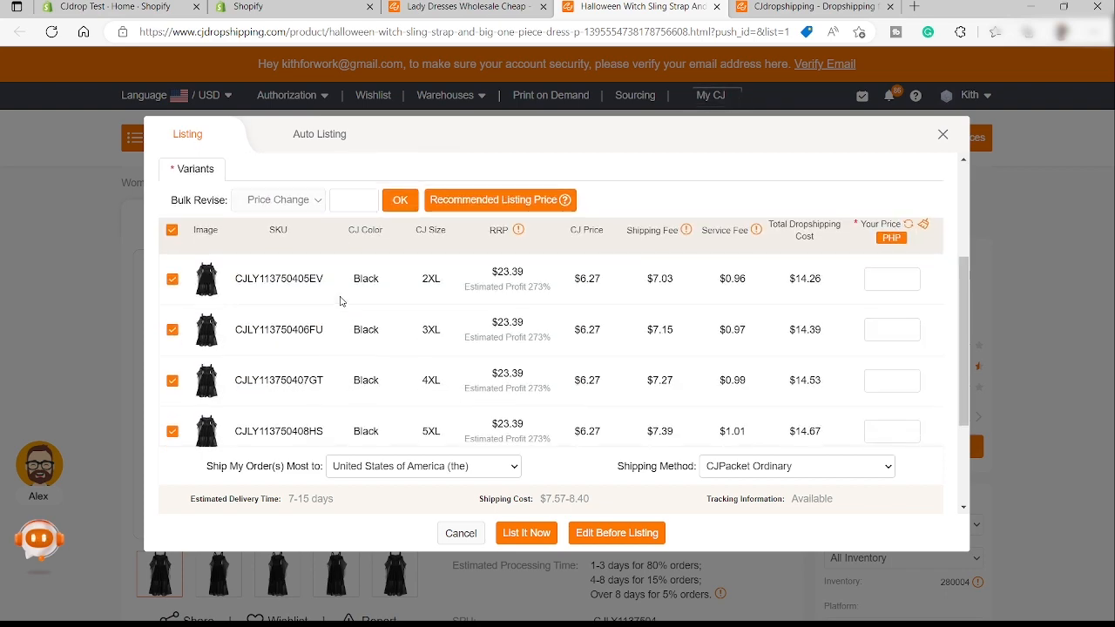
pyautogui.scroll(-1, 449, 260)
pyautogui.scroll(-2, 449, 259)
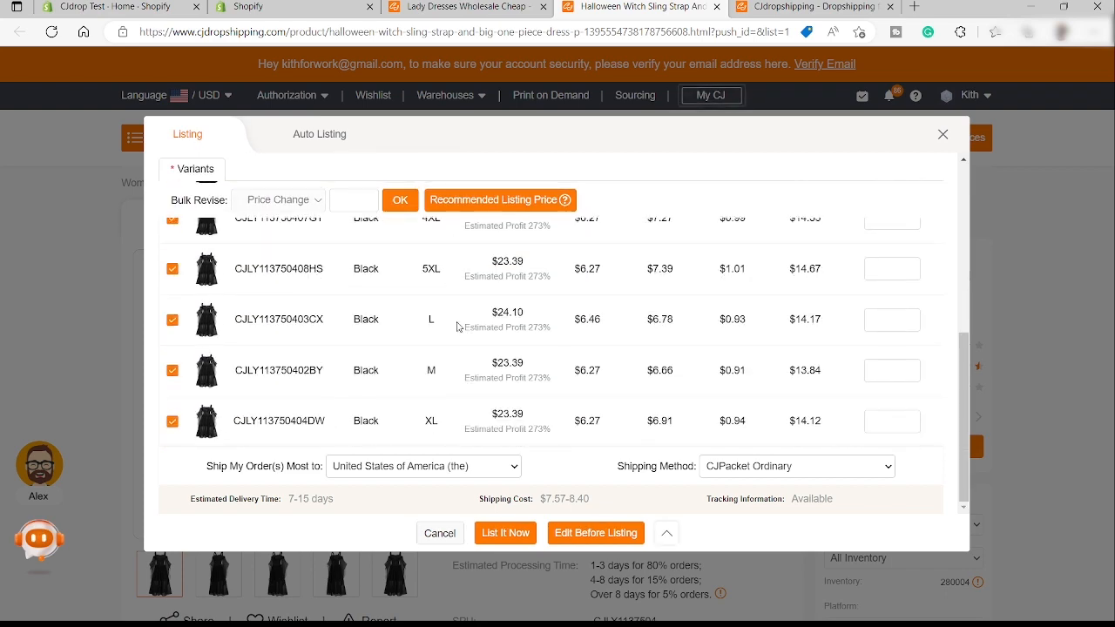
pyautogui.scroll(5, 433, 372)
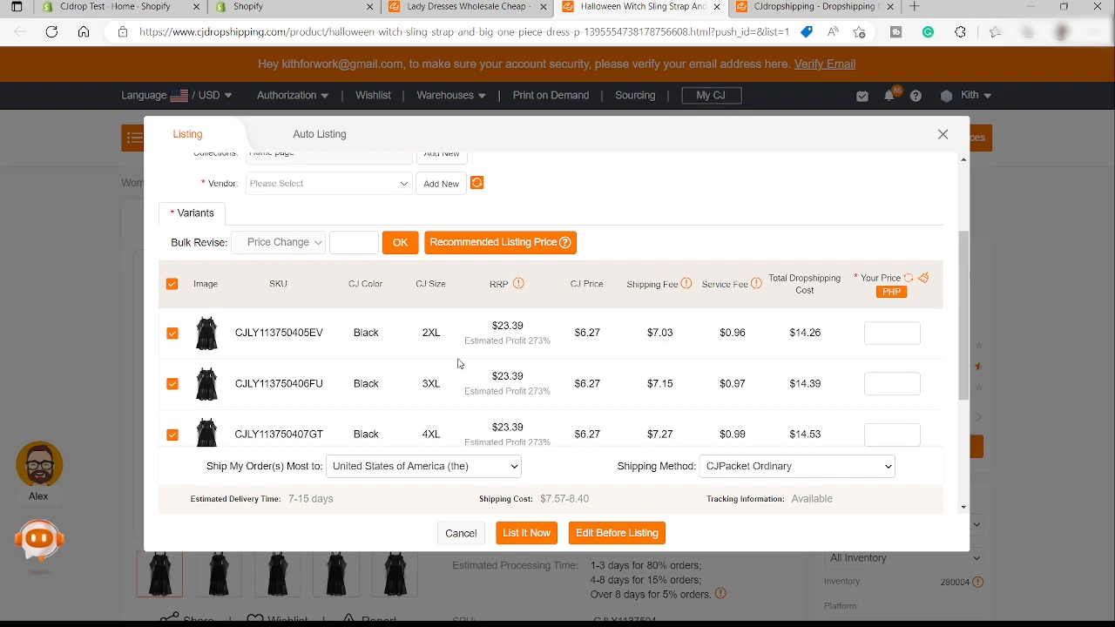
# Step: Compare the colours, sizes and SKUs across all dress variants and check what the RRP column means
pyautogui.scroll(-2, 442, 392)
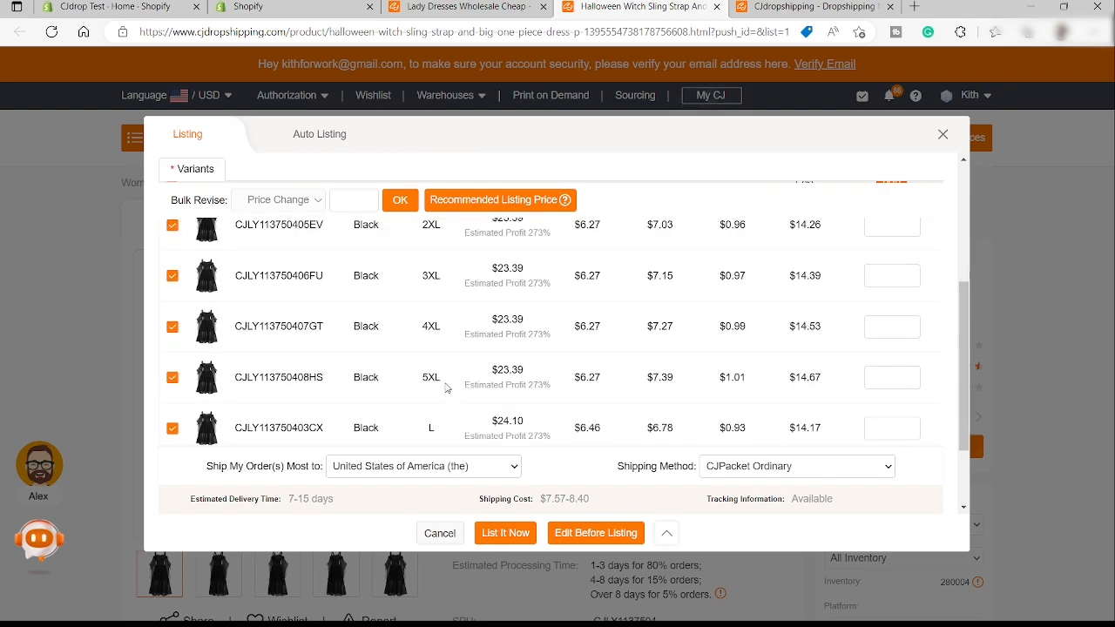
pyautogui.scroll(-2, 444, 397)
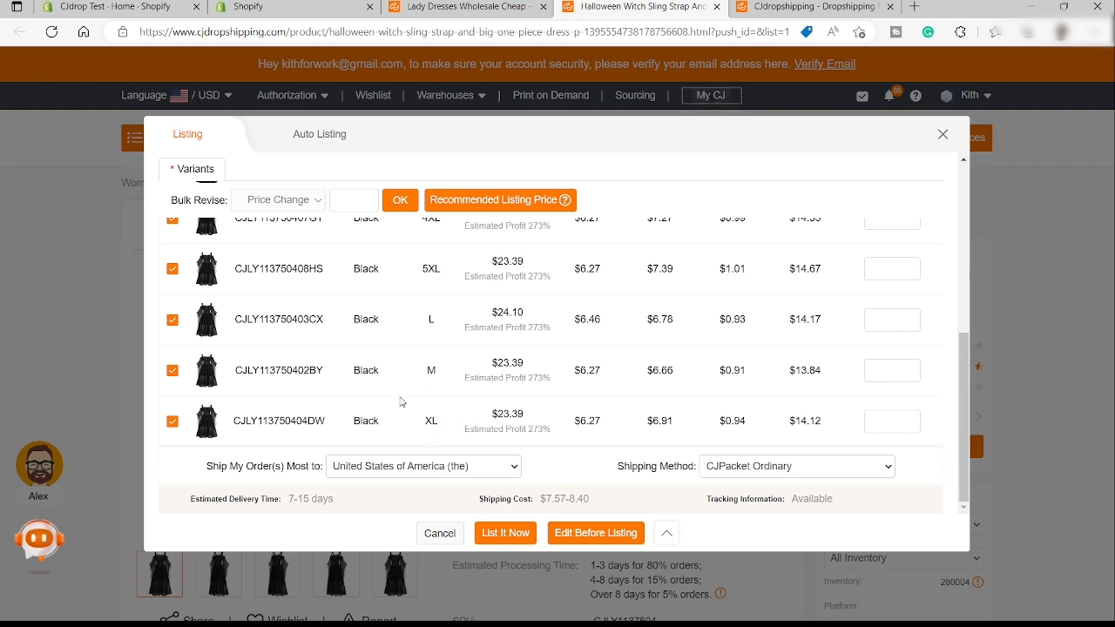
pyautogui.scroll(5, 373, 328)
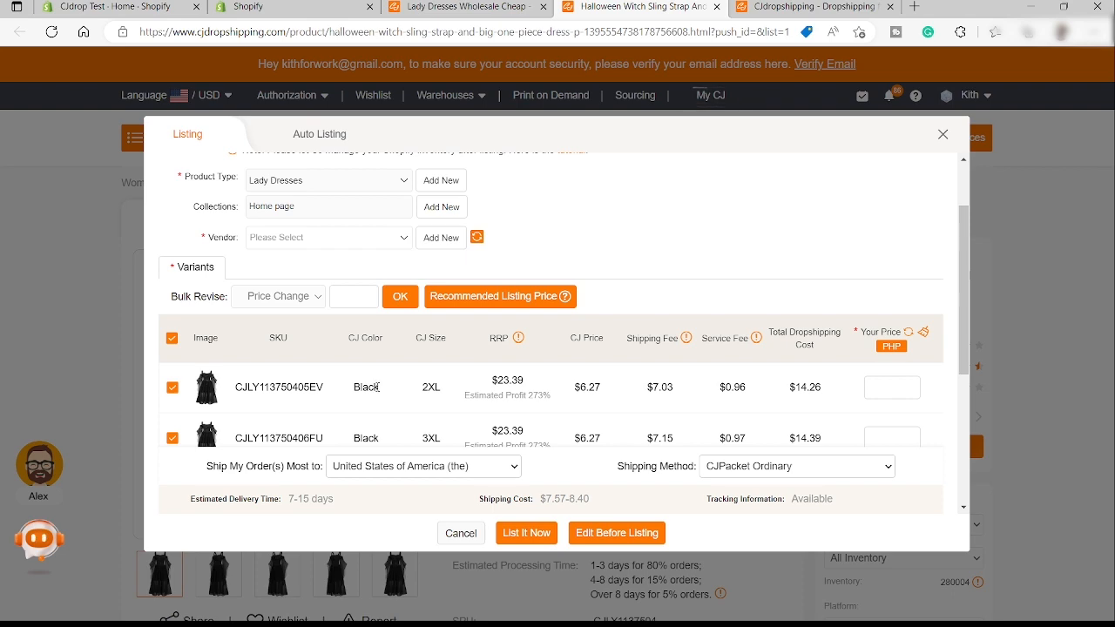
pyautogui.scroll(-3, 378, 363)
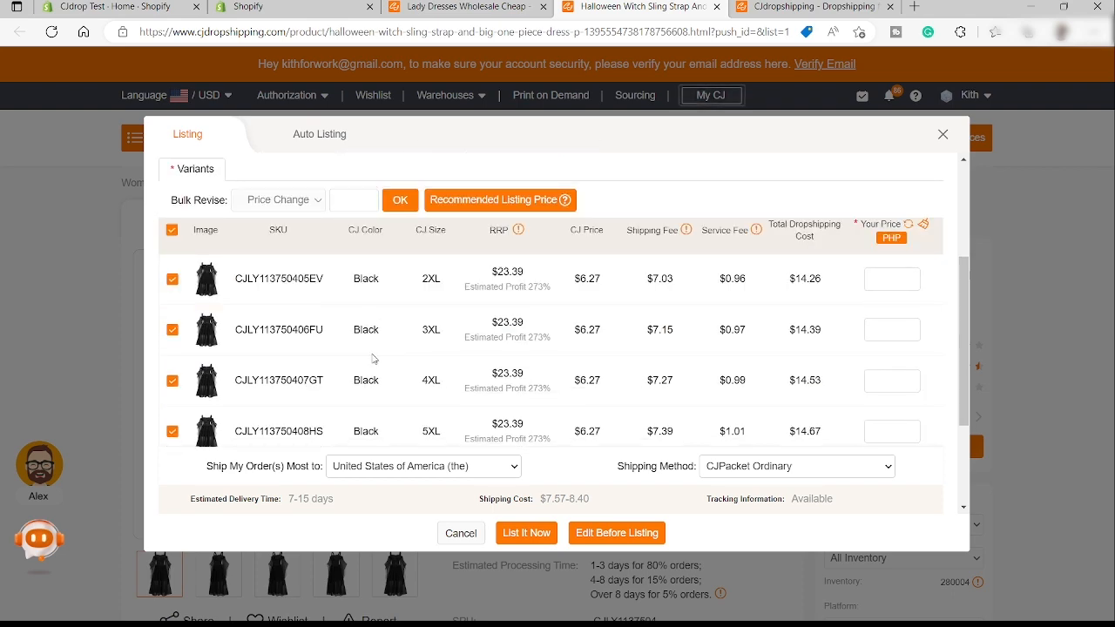
pyautogui.scroll(-3, 373, 359)
pyautogui.scroll(3, 373, 358)
pyautogui.moveTo(518, 232)
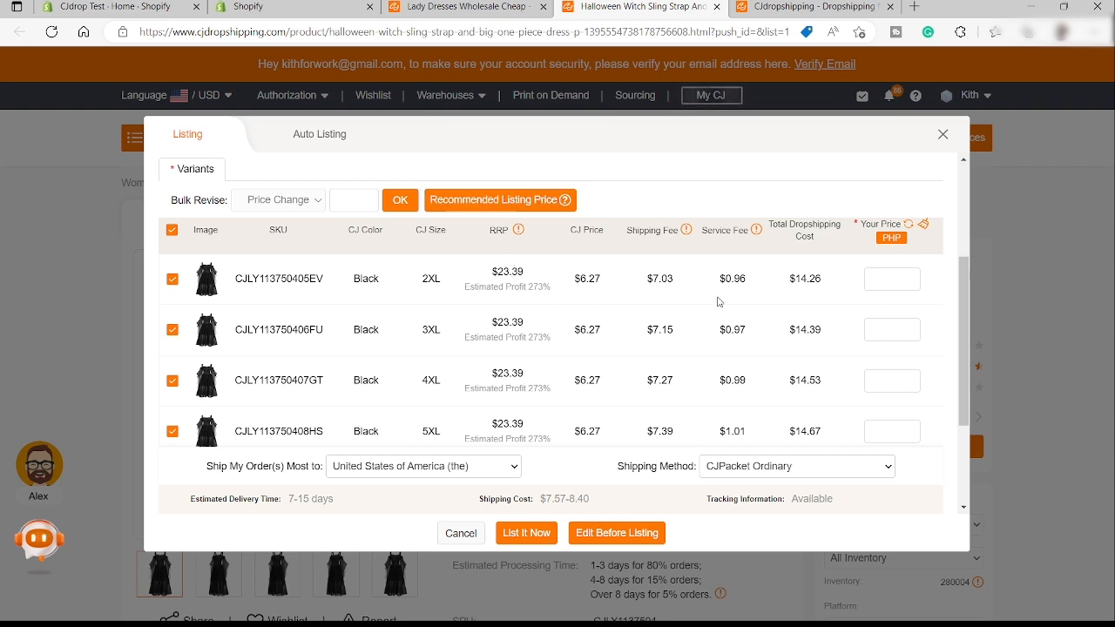
# Step: Set the selling price of every dress variant to 23.39 PHP
pyautogui.click(888, 267)
pyautogui.write('23.')
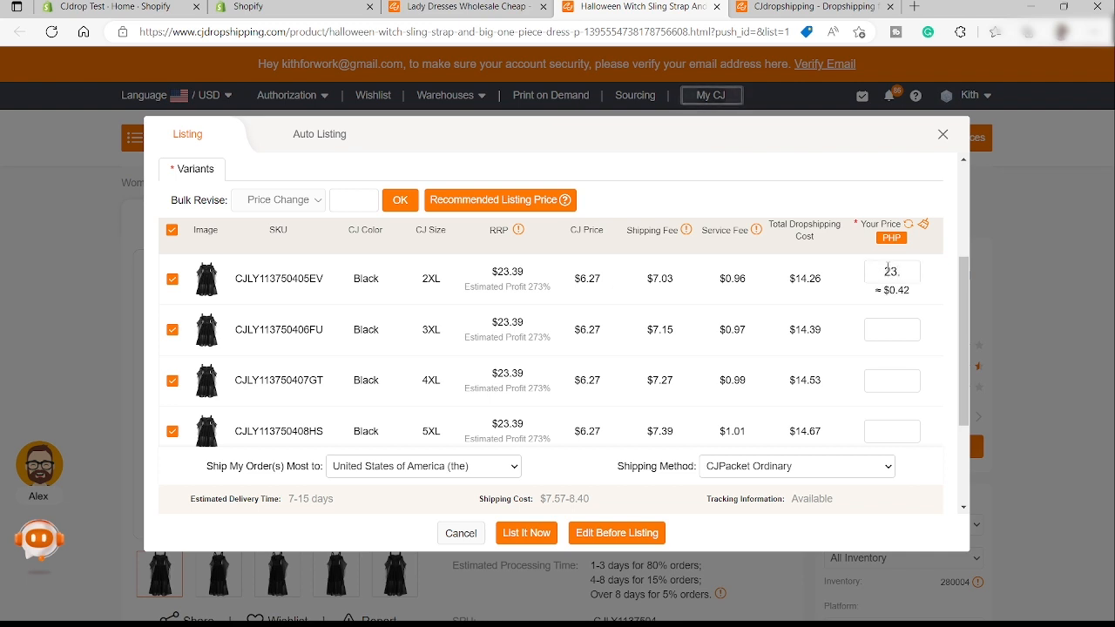
pyautogui.write('39')
pyautogui.scroll(-2, 898, 366)
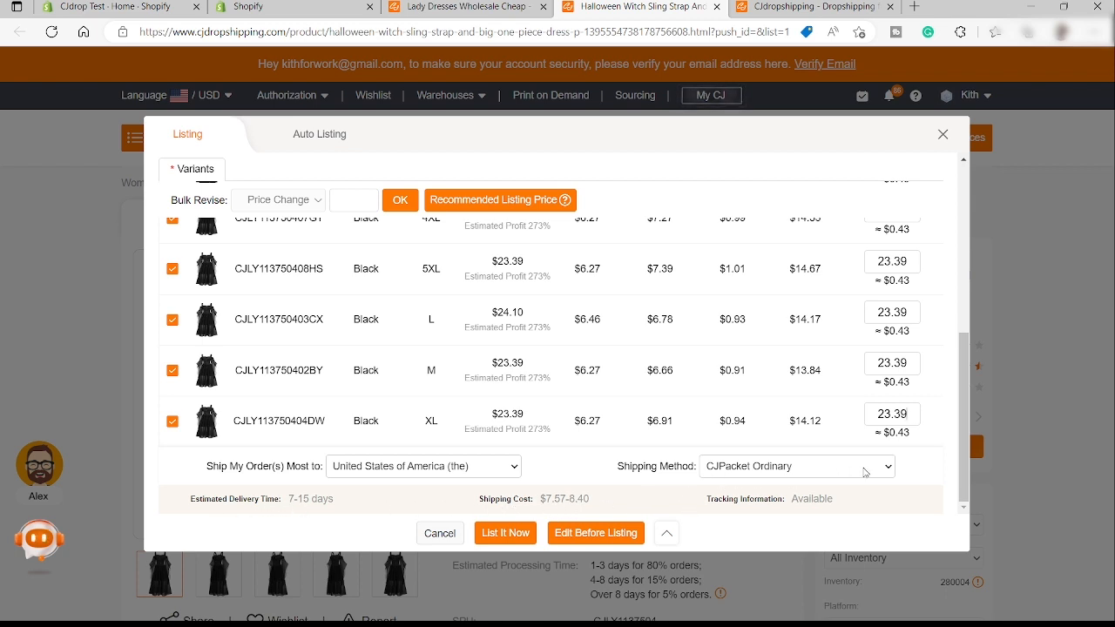
# Step: List the dress with CJPacket Ordinary as the shipping method and open the listed product in the Shopify admin
pyautogui.click(890, 472)
pyautogui.click(506, 538)
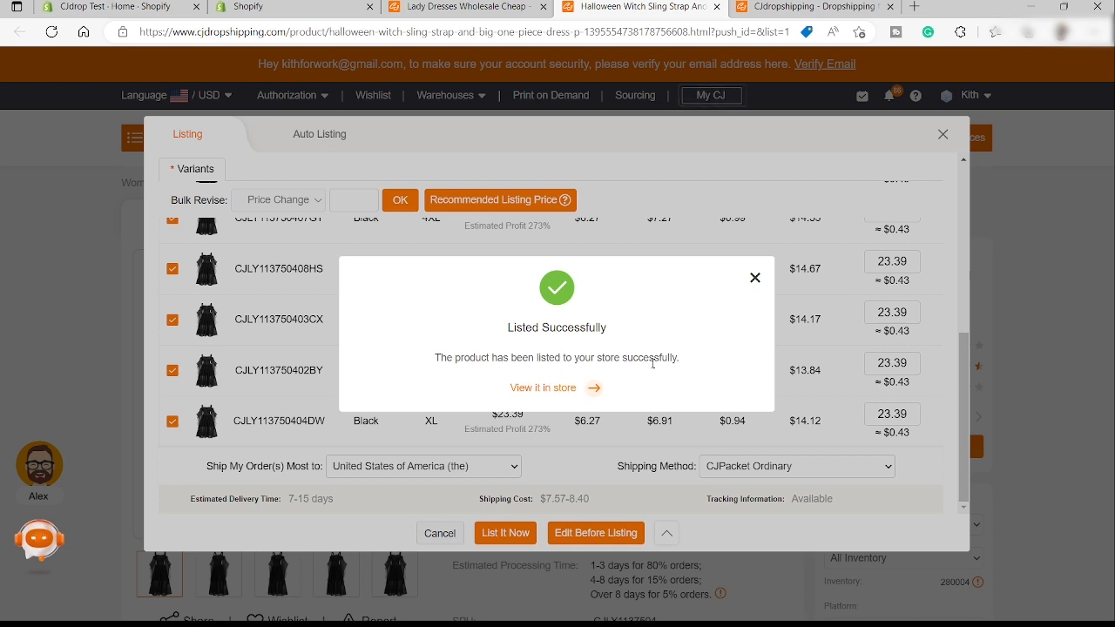
pyautogui.click(534, 391)
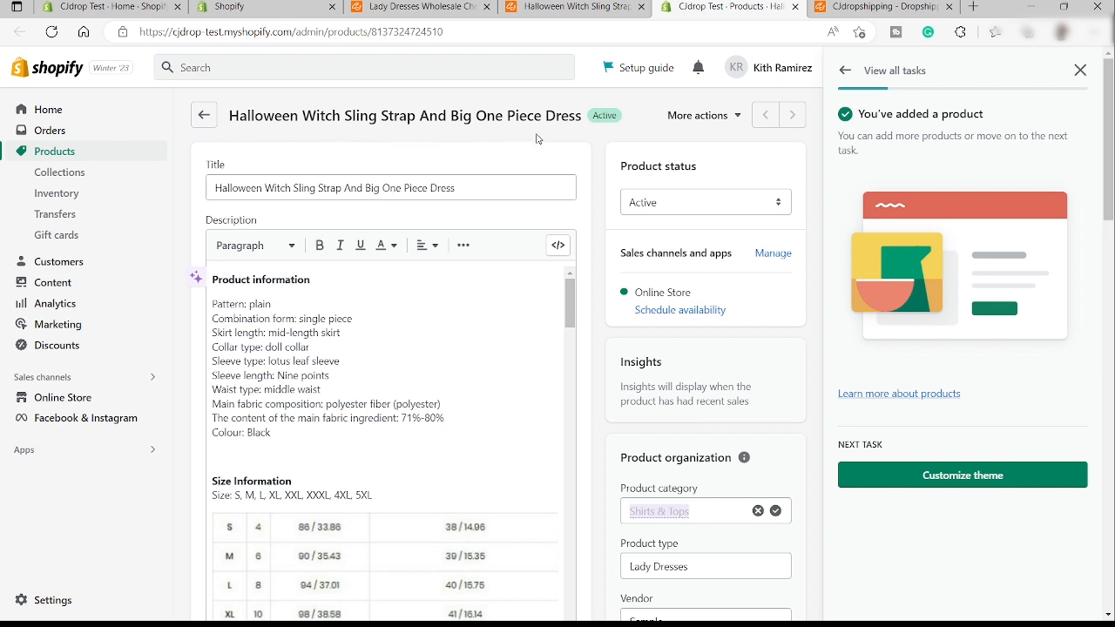
# Step: Review the listed dress's description, organization details, media, variant prices and search engine listing
pyautogui.scroll(-10, 473, 311)
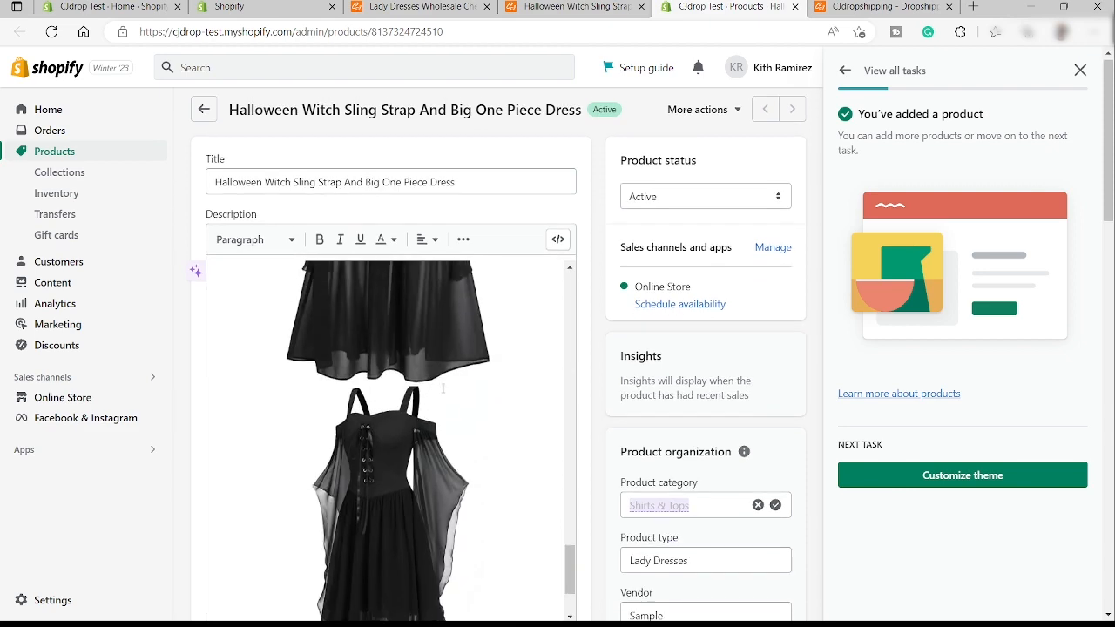
pyautogui.scroll(-6, 444, 389)
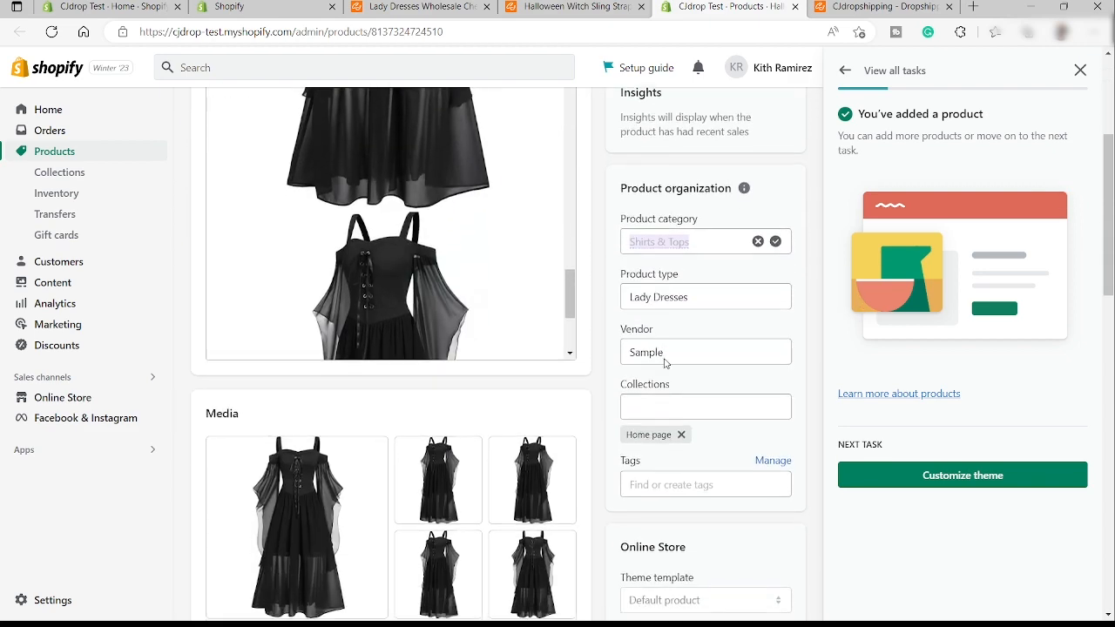
pyautogui.scroll(-10, 667, 363)
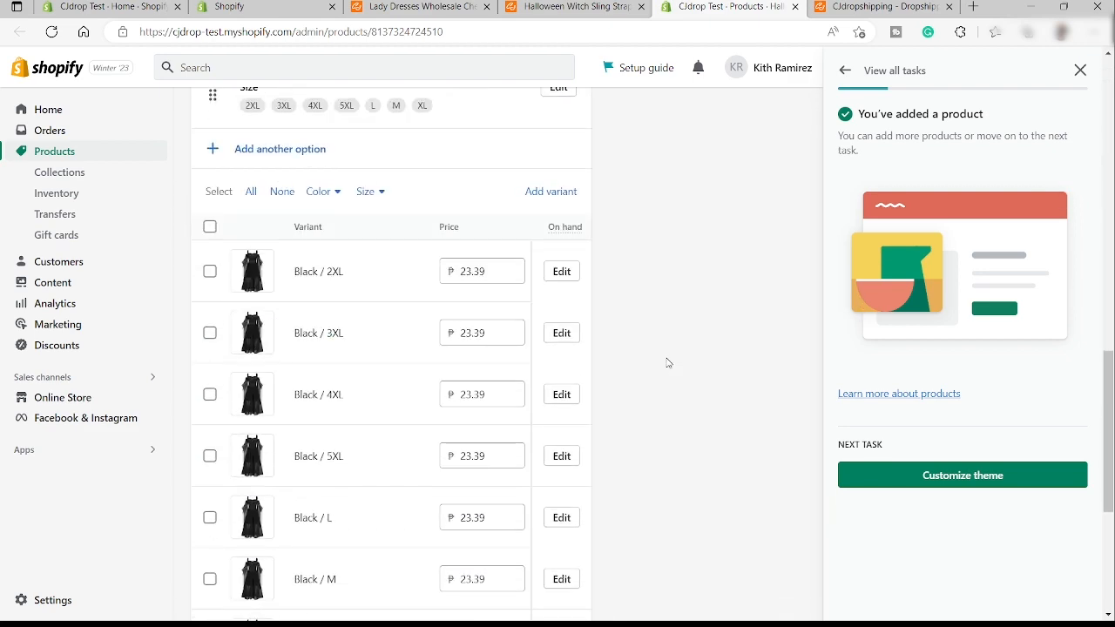
pyautogui.scroll(-2, 668, 363)
pyautogui.scroll(-2, 665, 345)
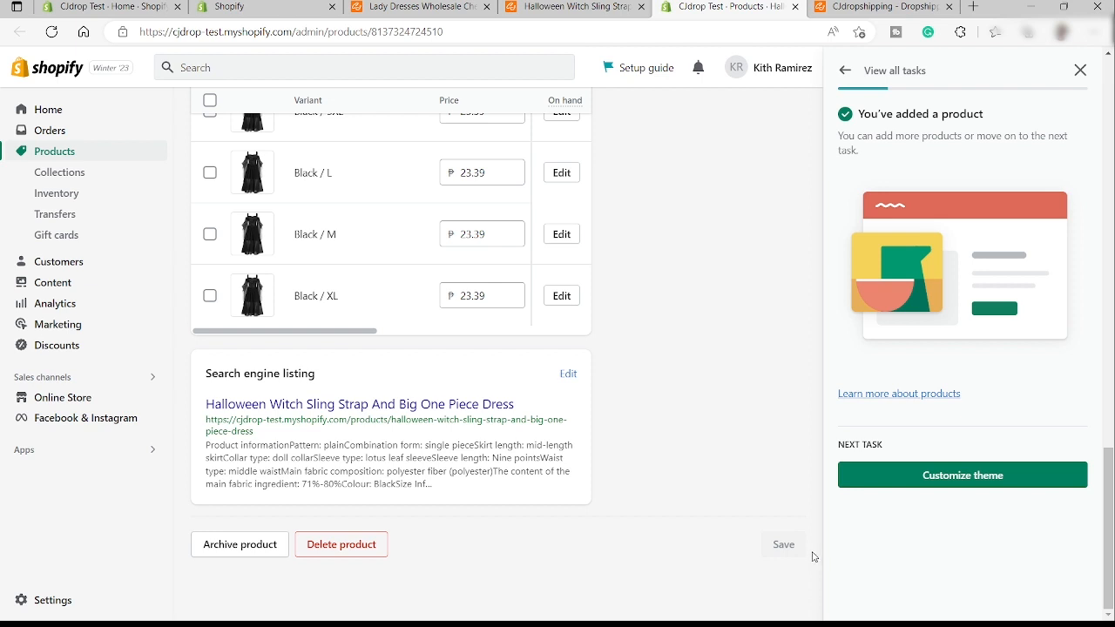
pyautogui.scroll(15, 722, 532)
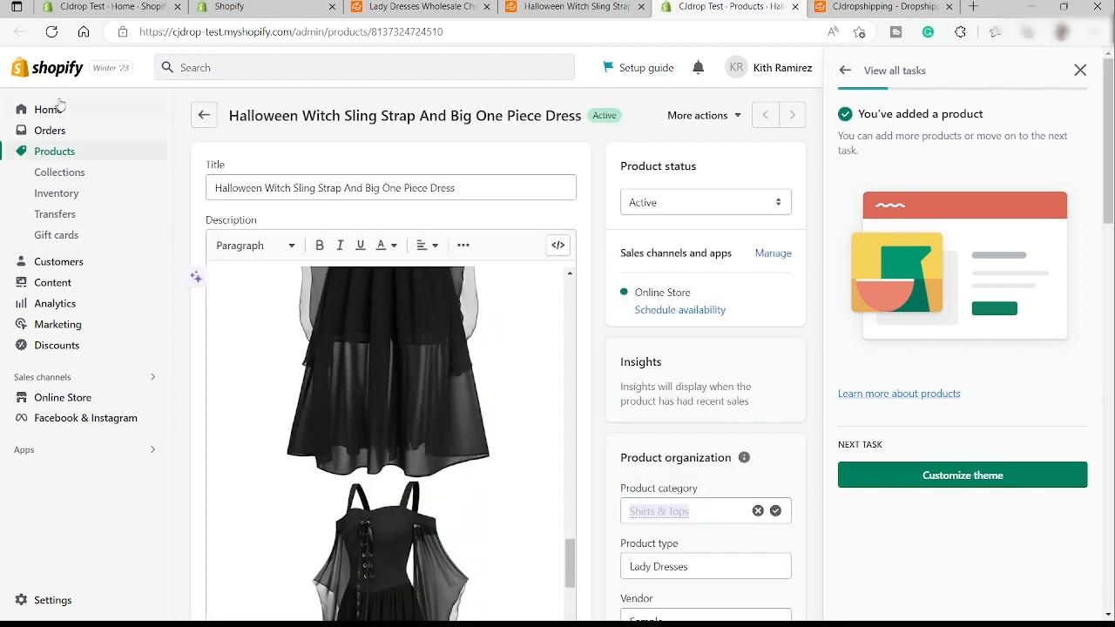
# Step: Open the live storefront from the Online Store themes page and dismiss the password-protection notice
pyautogui.click(68, 402)
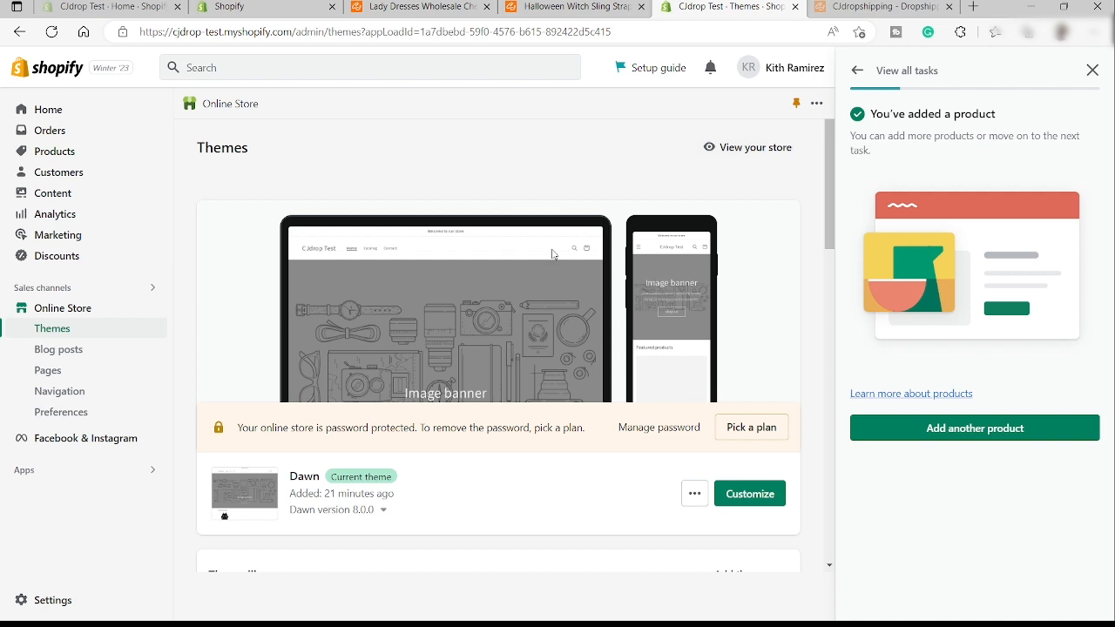
pyautogui.click(753, 161)
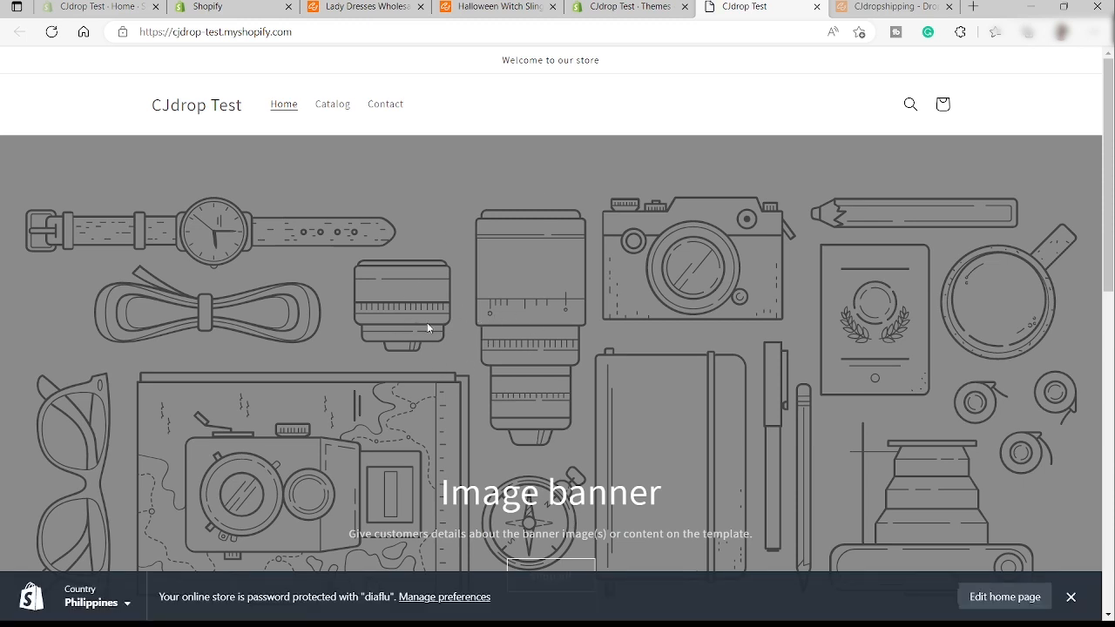
pyautogui.click(1071, 597)
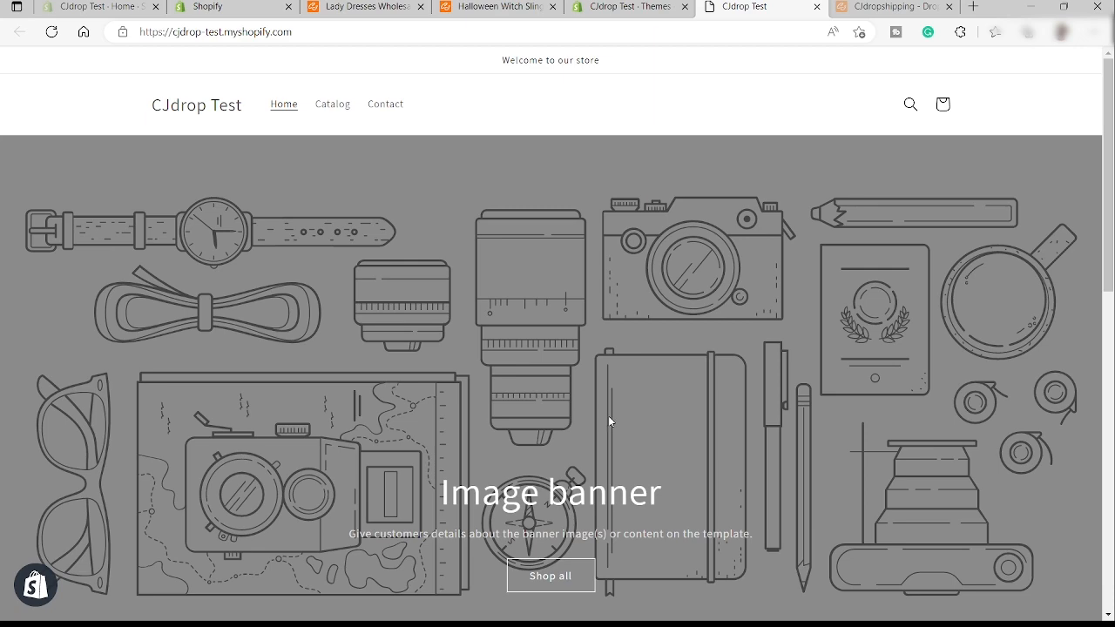
# Step: Examine the storefront's home page, checking how the Halloween Witch dress appears under Featured products
pyautogui.scroll(-3, 609, 418)
pyautogui.scroll(-2, 410, 340)
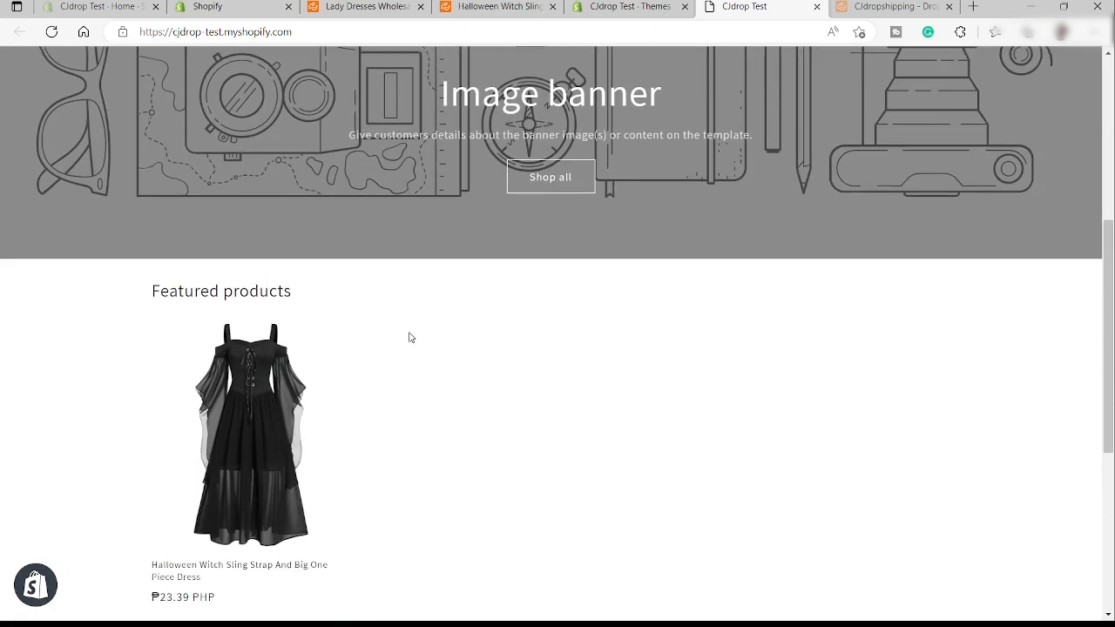
pyautogui.scroll(-2, 410, 338)
pyautogui.scroll(-2, 262, 436)
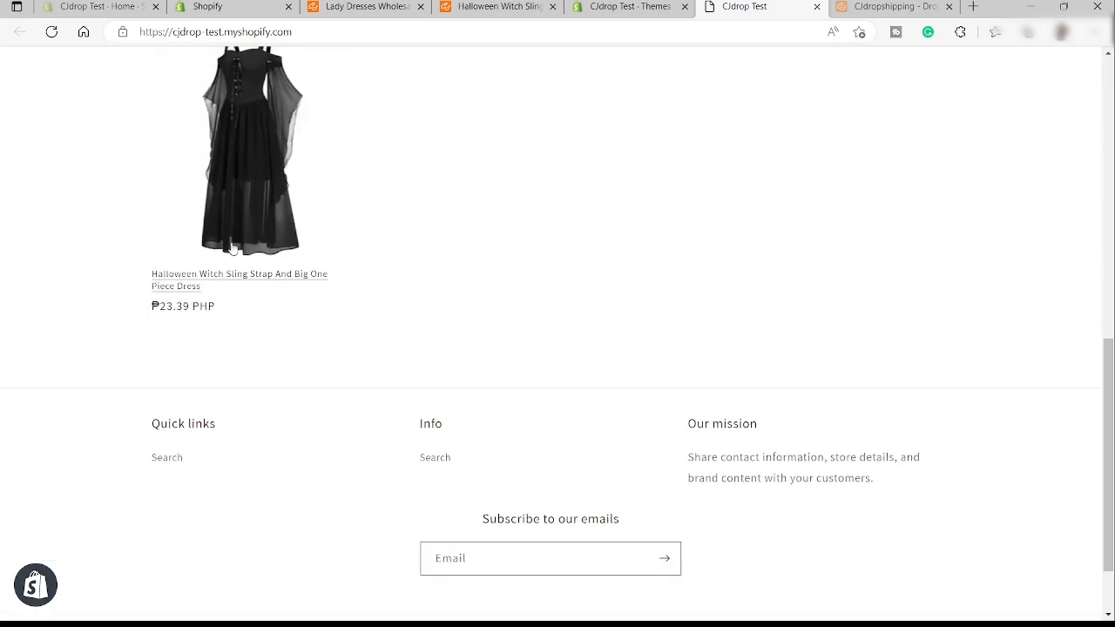
pyautogui.scroll(-1, 299, 256)
pyautogui.scroll(3, 306, 272)
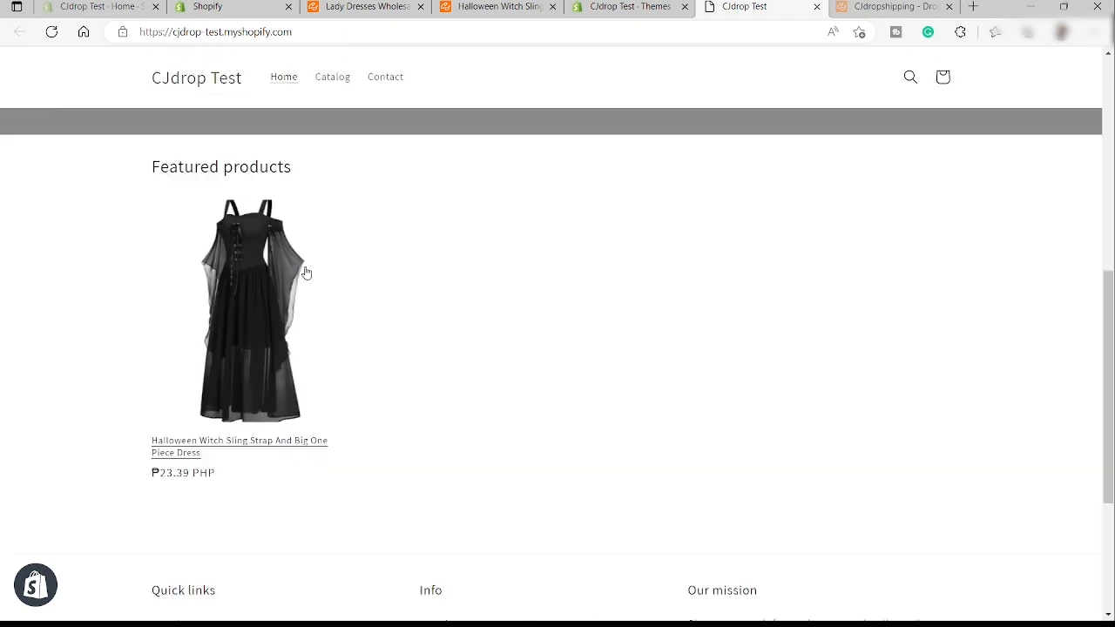
pyautogui.scroll(2, 306, 273)
pyautogui.scroll(-3, 299, 304)
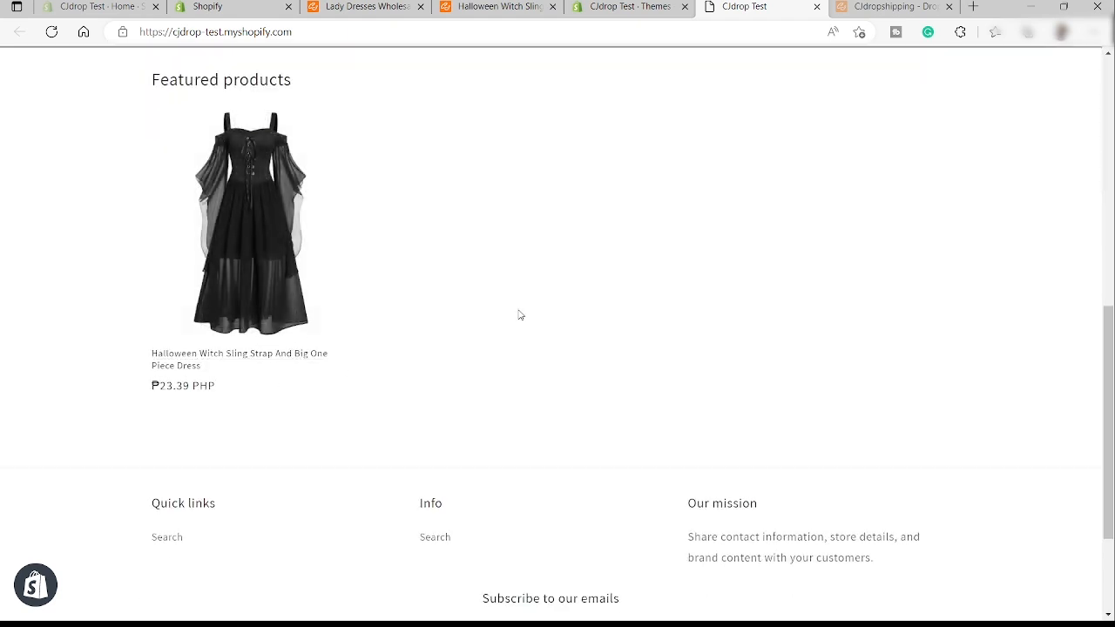
pyautogui.scroll(4, 321, 322)
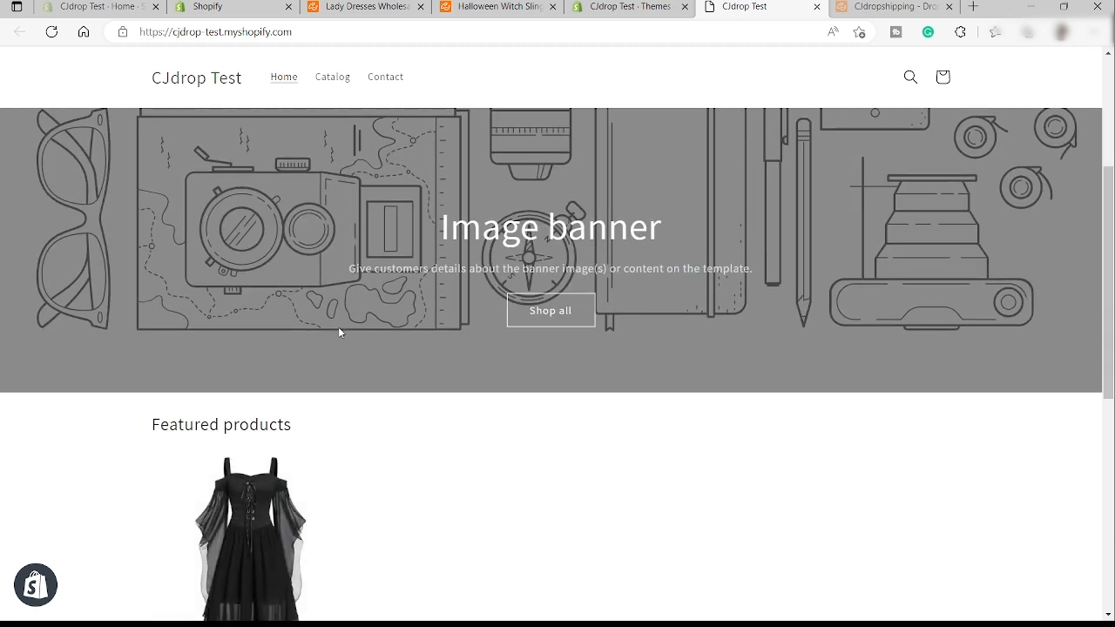
pyautogui.scroll(3, 338, 330)
pyautogui.scroll(-2, 339, 328)
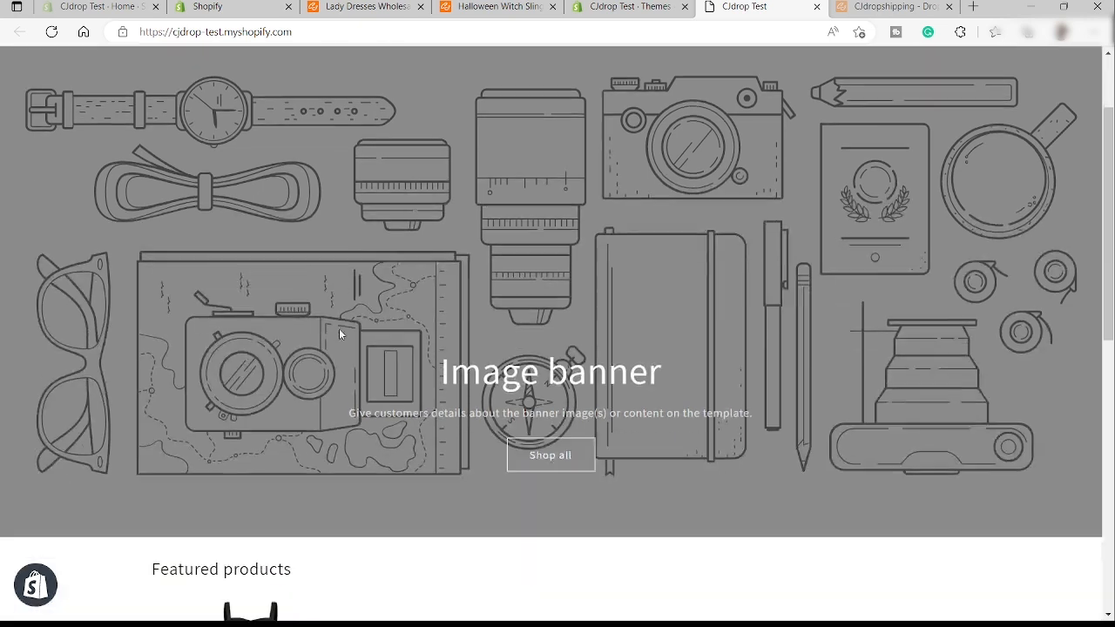